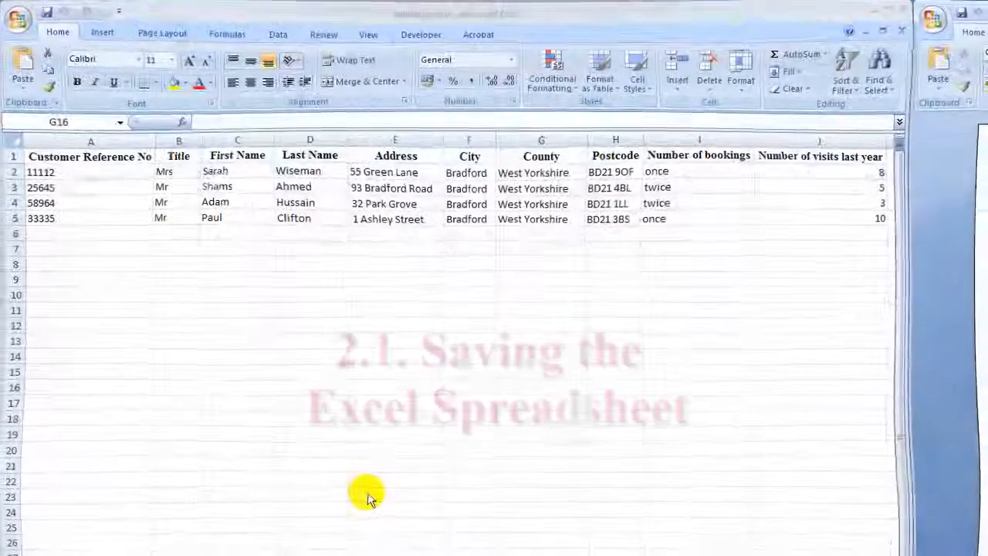
# Step: Save a copy of the customer workbook as mailMerge.xls in the video tutorials folder, using the Excel 97-2003 Workbook format
pyautogui.click(18, 17)
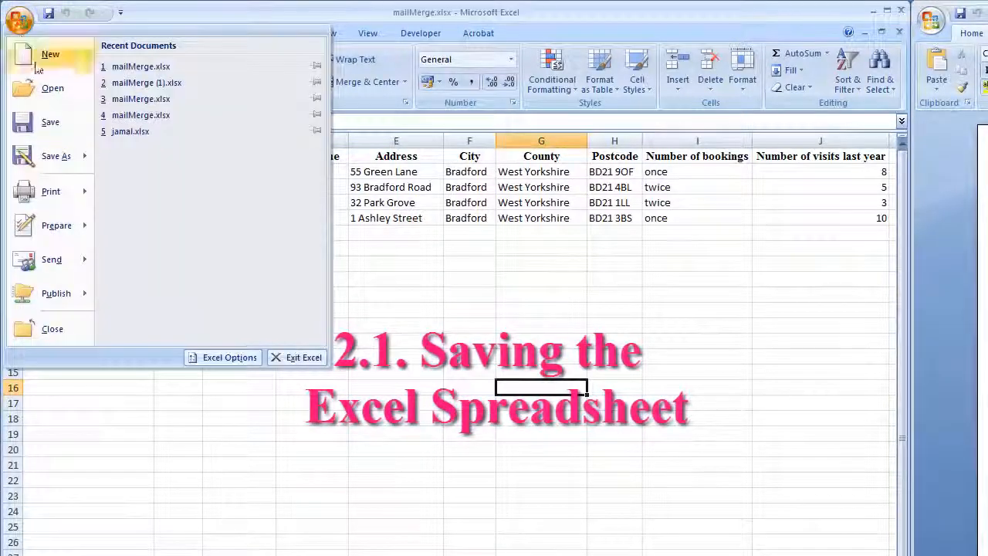
pyautogui.click(67, 154)
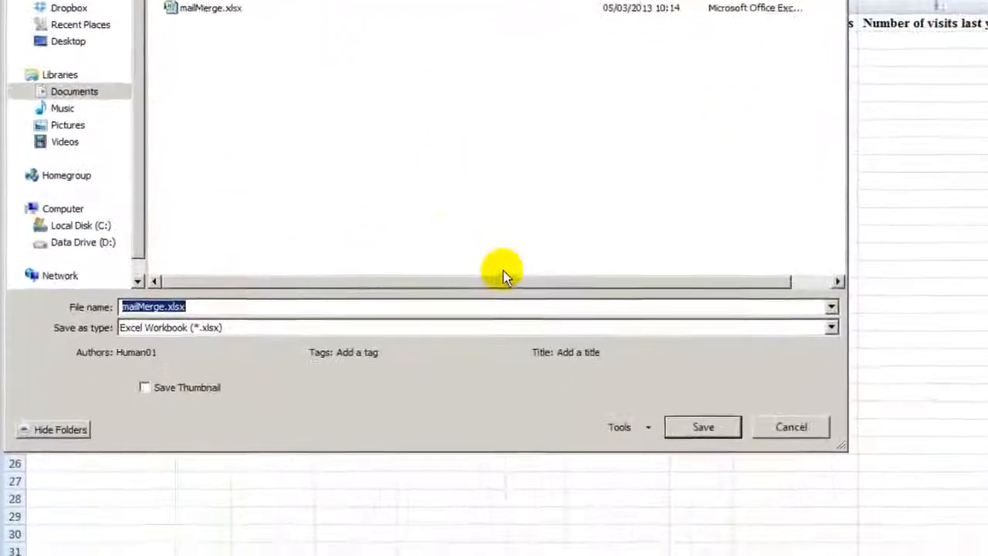
pyautogui.click(519, 328)
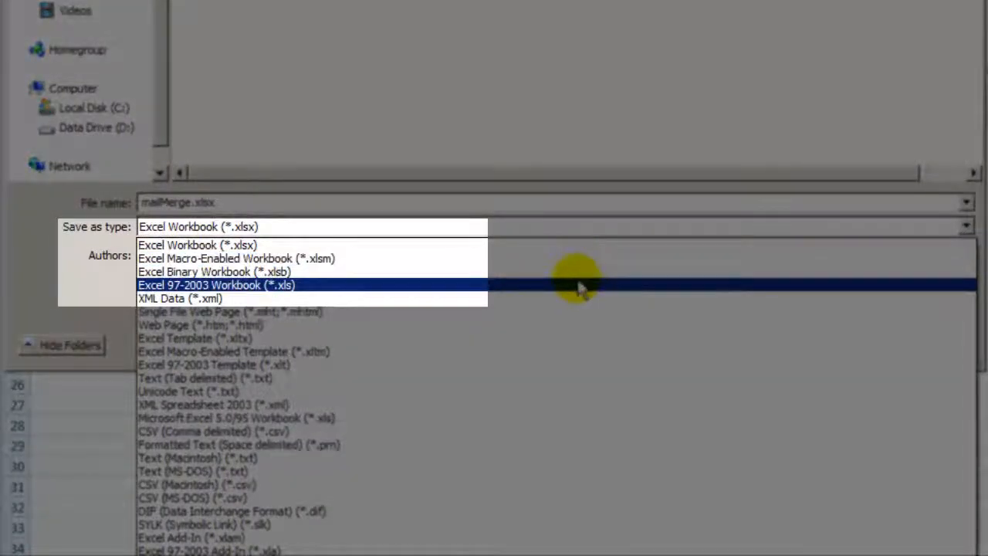
pyautogui.click(579, 287)
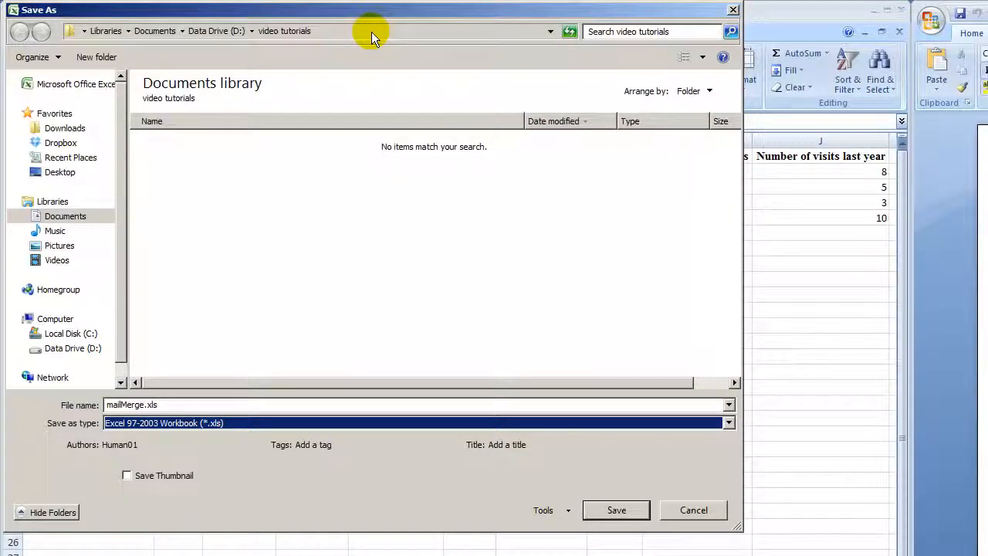
pyautogui.click(586, 506)
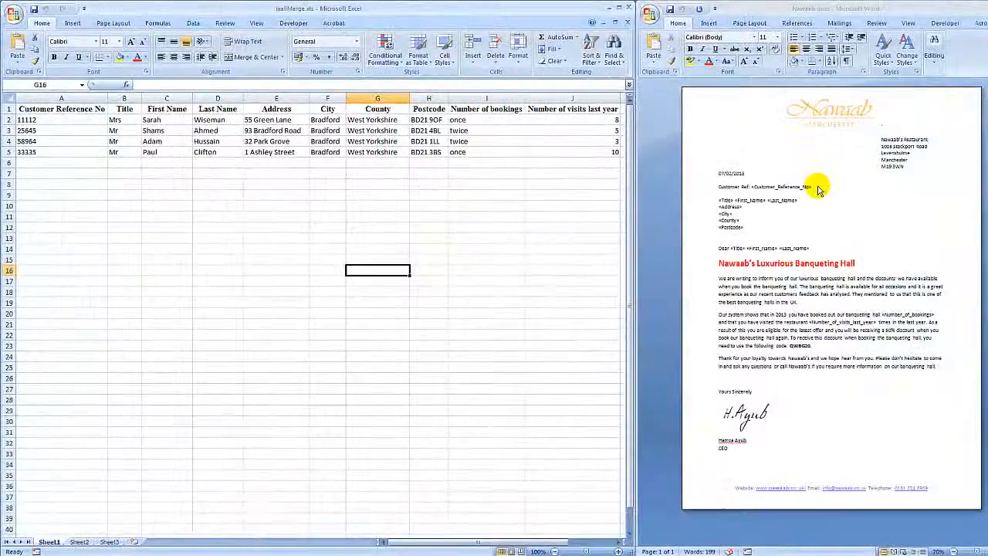
# Step: Switch to Word, bring up Save As for the Nawaab letter, and set the document up as a Letters mail merge
pyautogui.click(651, 11)
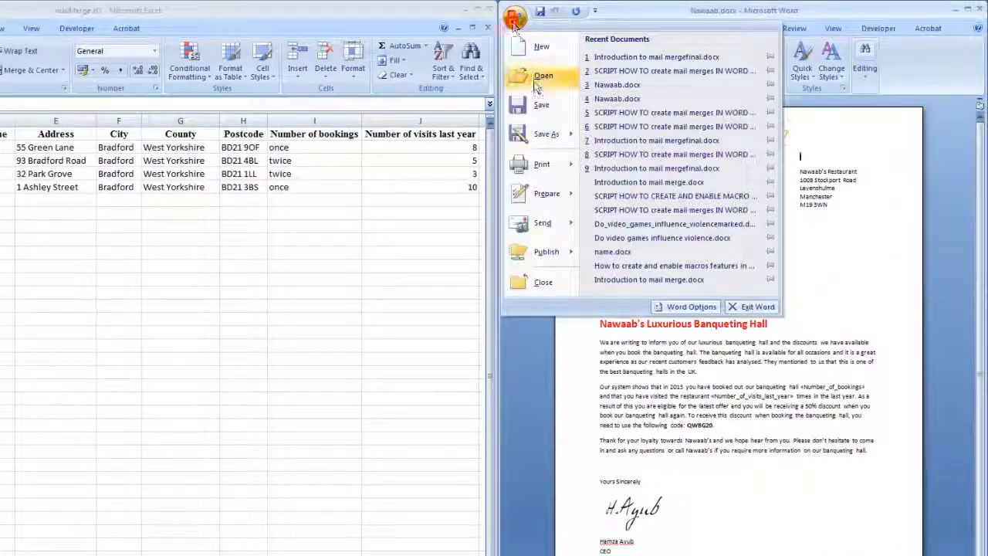
pyautogui.click(546, 133)
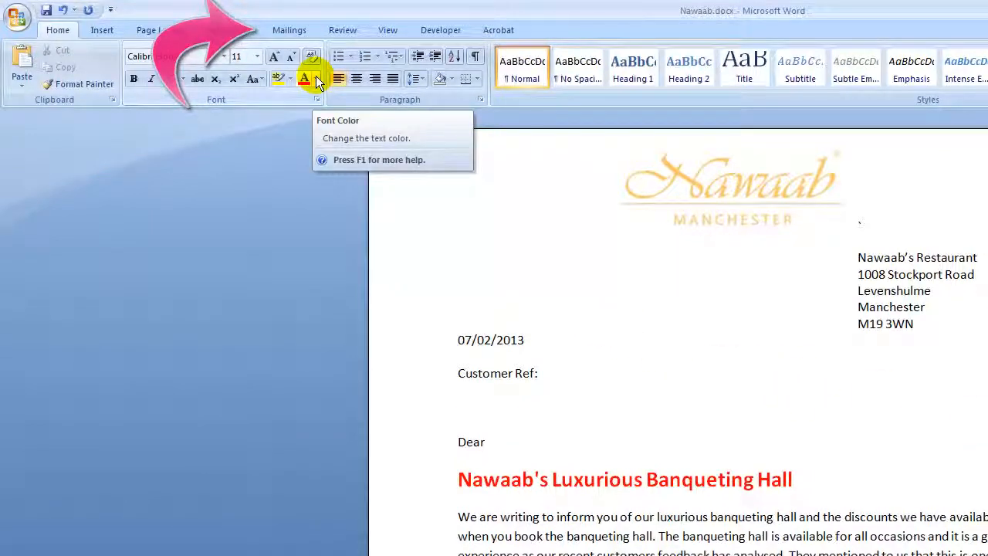
pyautogui.click(298, 24)
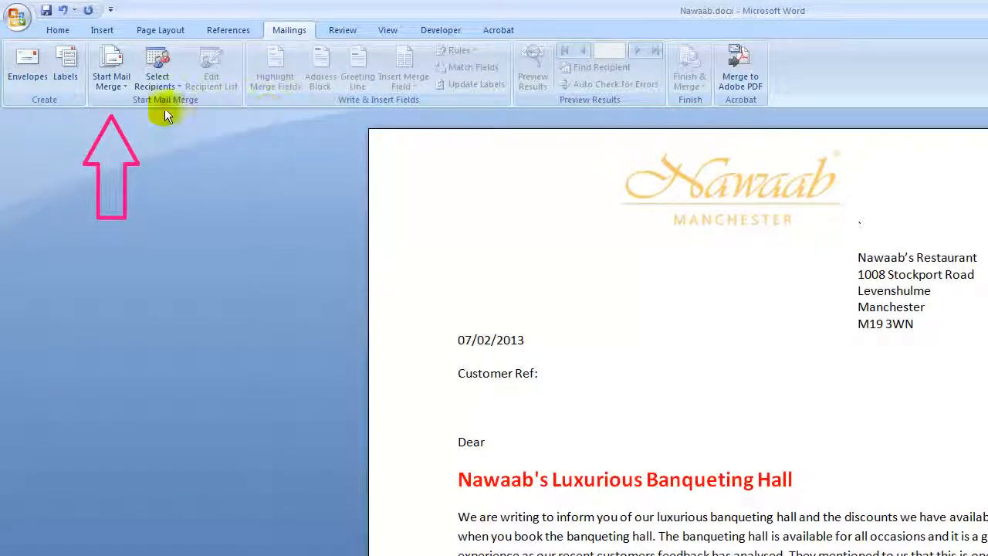
pyautogui.click(102, 86)
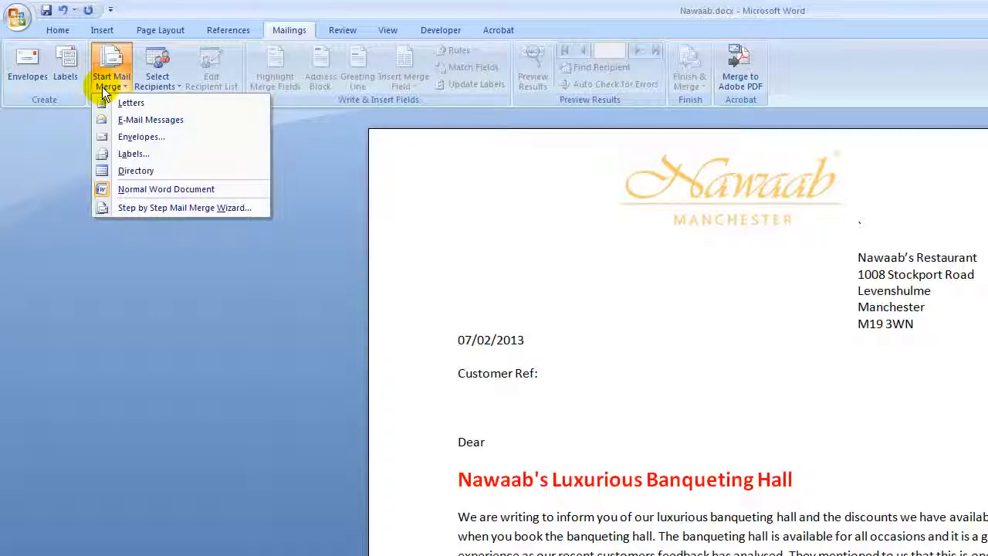
pyautogui.click(127, 103)
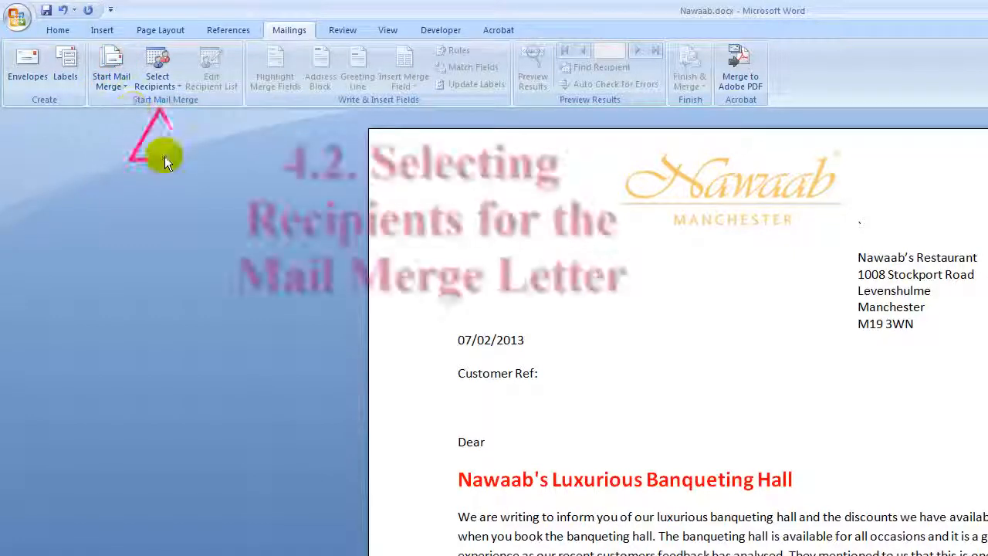
# Step: Use the existing list mailMerge.xls from the video tutorials folder in Documents as the letter's recipient list
pyautogui.click(155, 81)
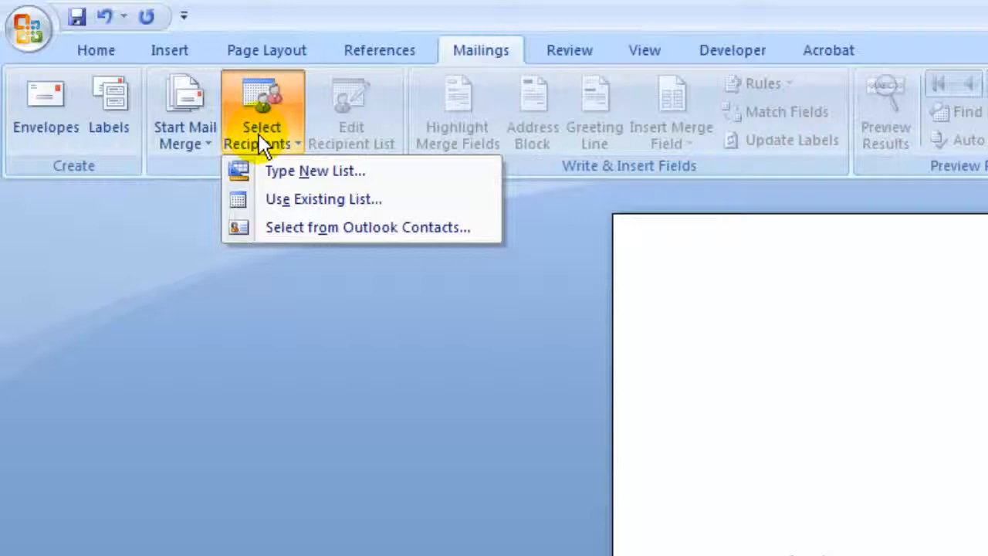
pyautogui.click(280, 193)
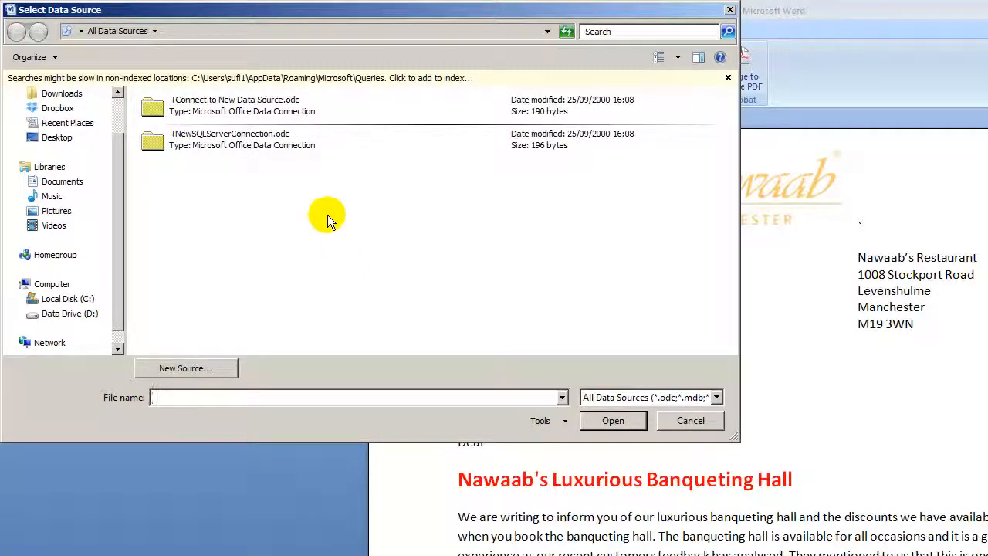
pyautogui.click(60, 182)
pyautogui.click(182, 175)
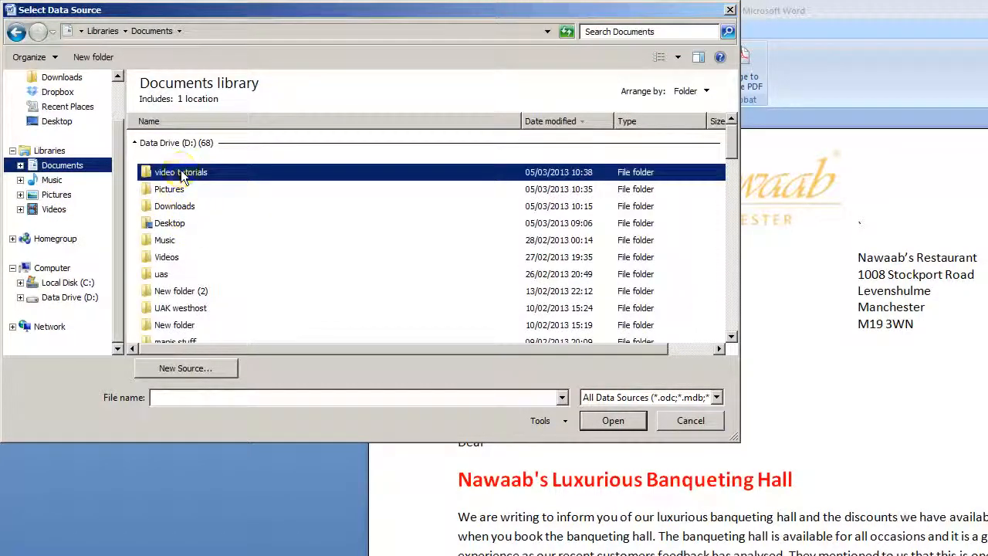
pyautogui.doubleClick(183, 175)
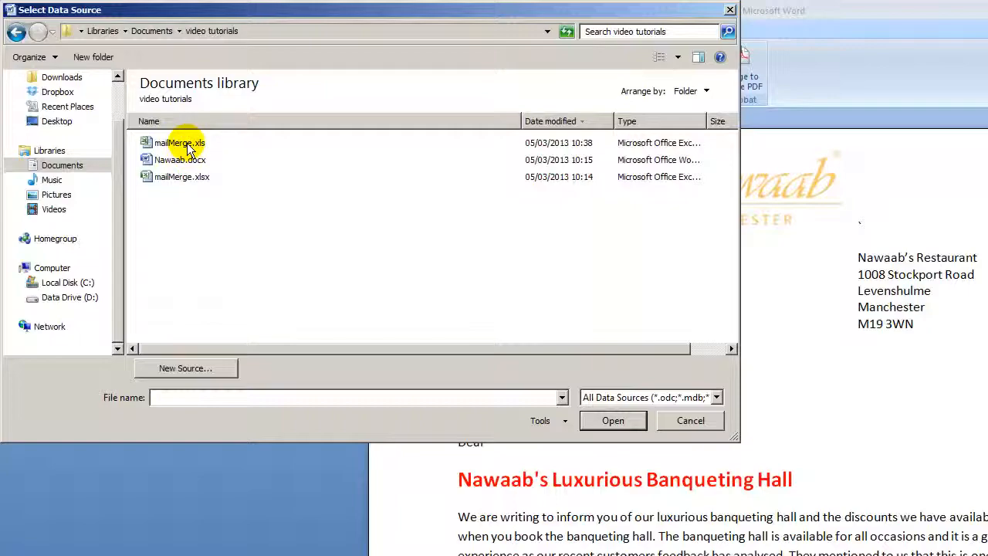
pyautogui.doubleClick(181, 144)
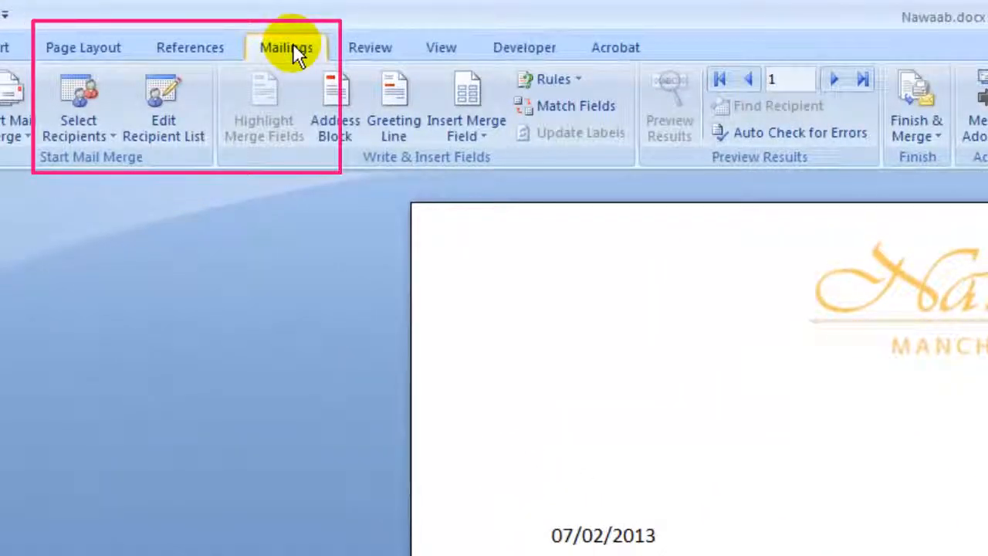
# Step: Sort the mail merge recipients by Last Name in ascending order and accept the list
pyautogui.click(174, 118)
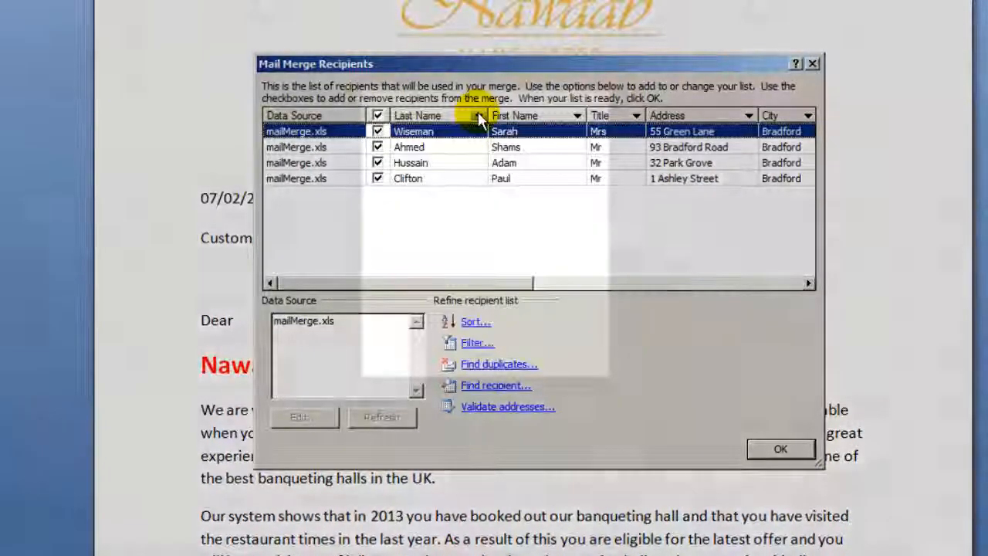
pyautogui.click(478, 116)
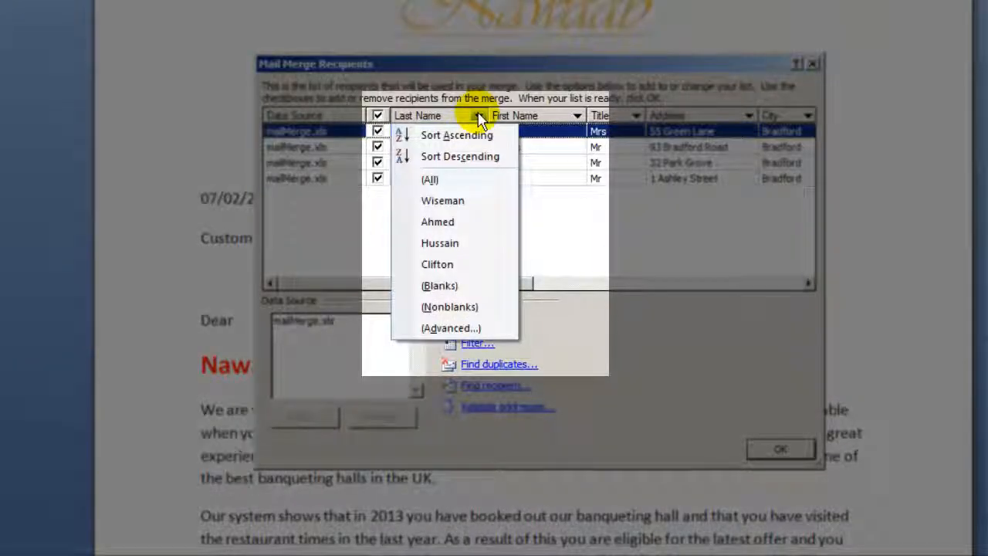
pyautogui.click(480, 134)
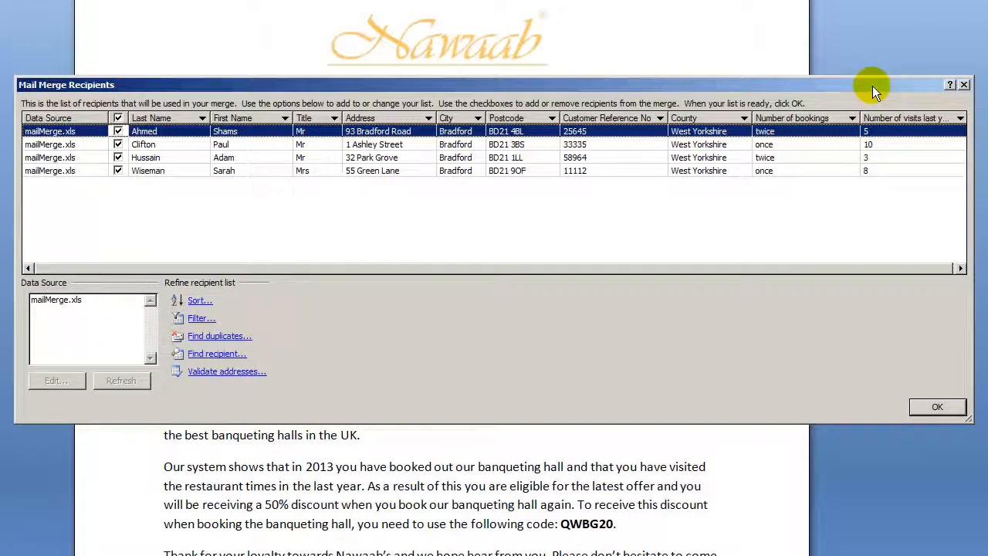
pyautogui.click(936, 405)
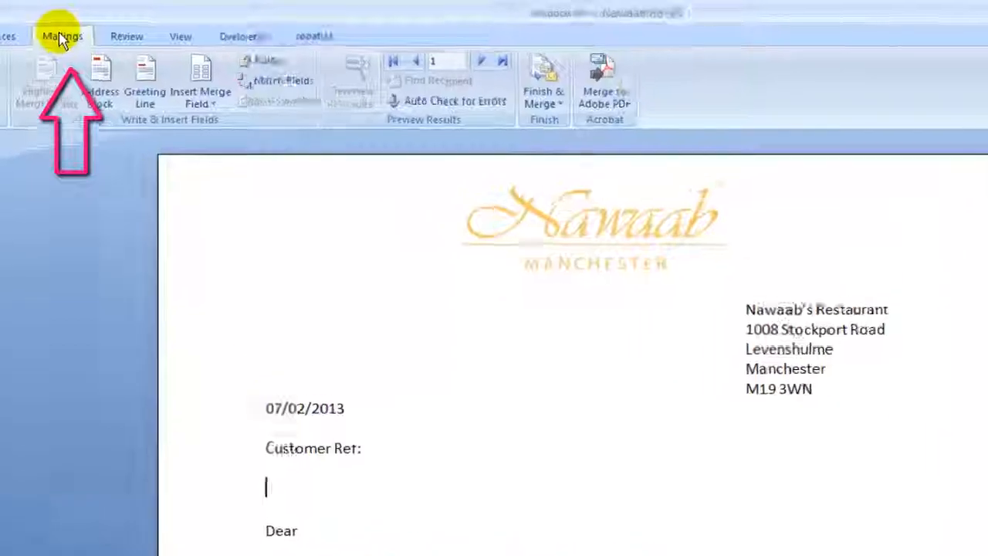
# Step: Insert the Customer_Reference_No merge field after the "Customer Ref:" label in the letter
pyautogui.click(62, 39)
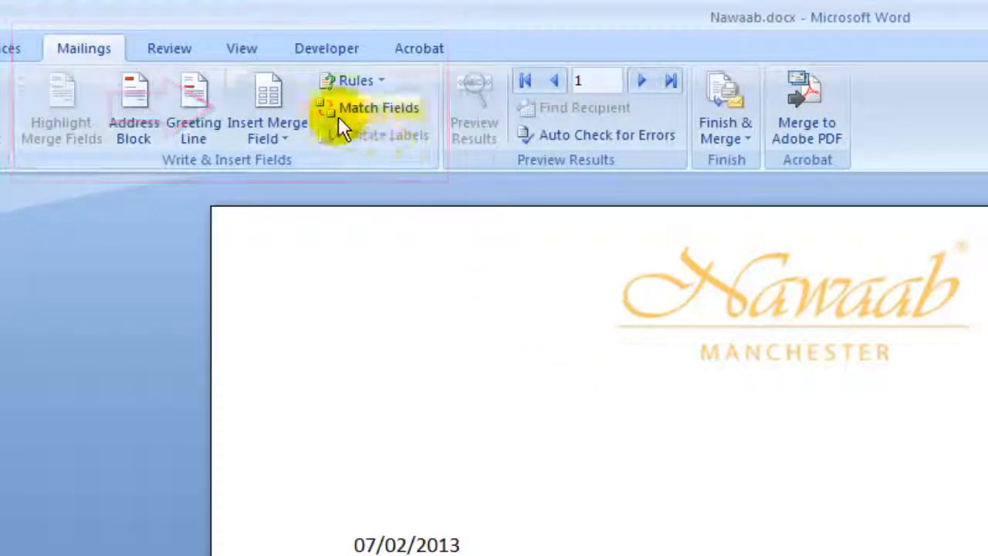
pyautogui.click(287, 133)
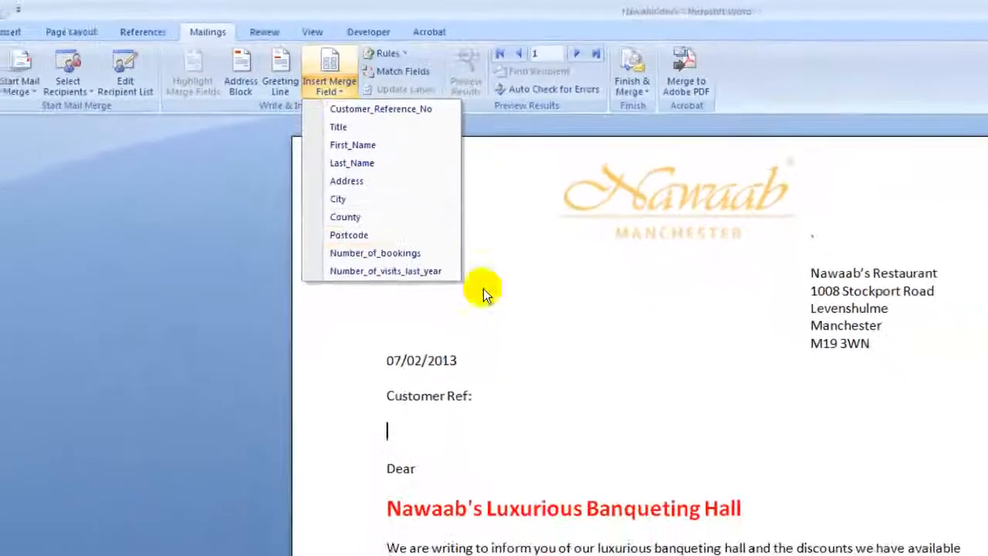
pyautogui.click(530, 416)
pyautogui.click(479, 371)
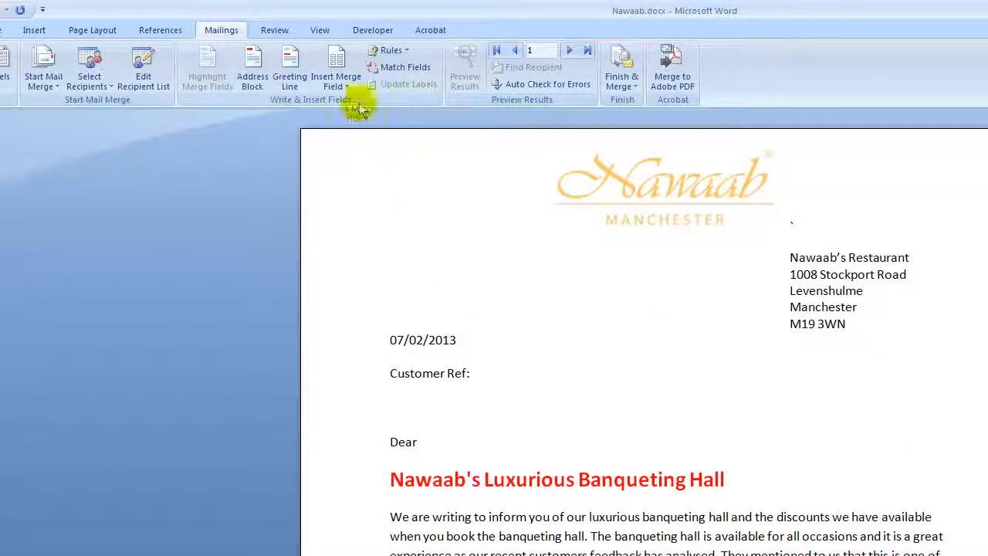
pyautogui.click(339, 81)
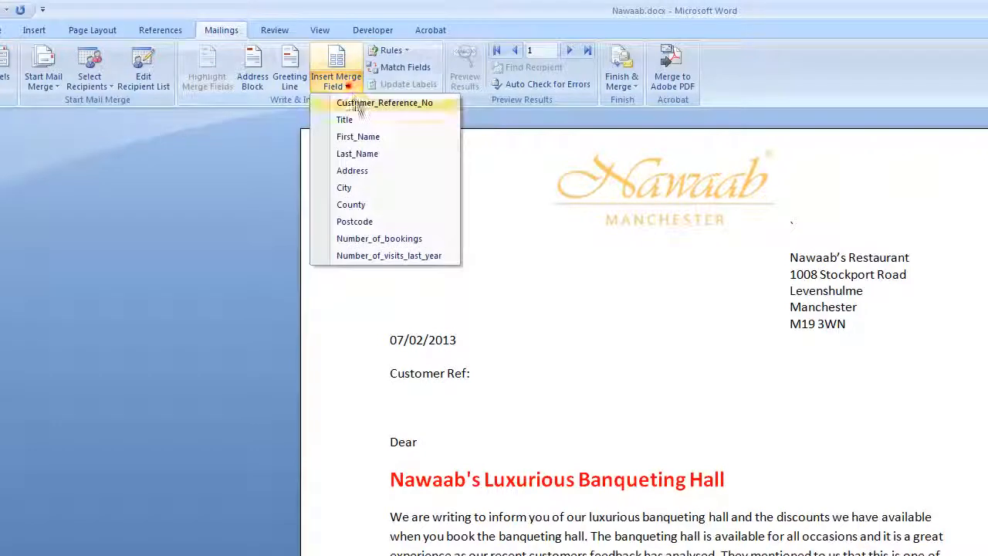
pyautogui.click(430, 103)
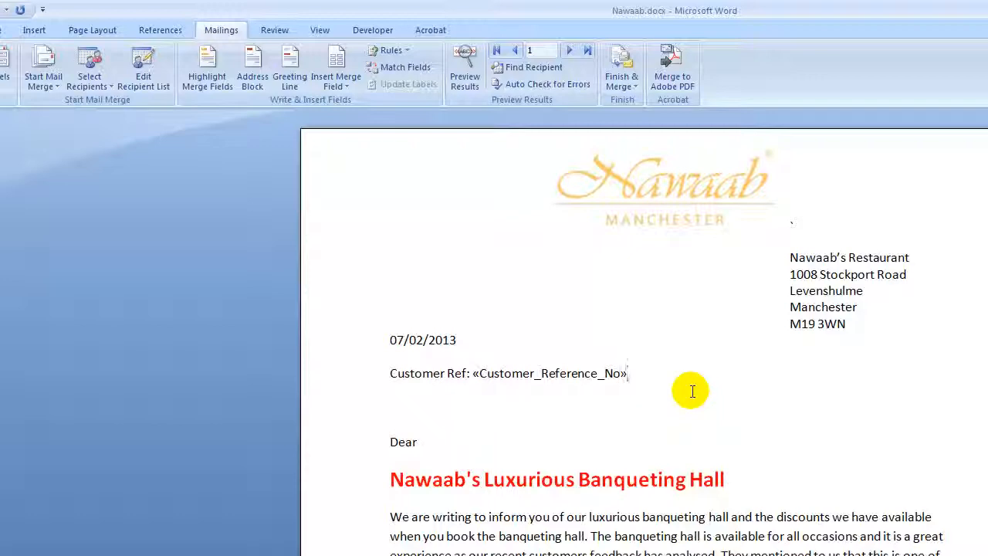
pyautogui.click(476, 375)
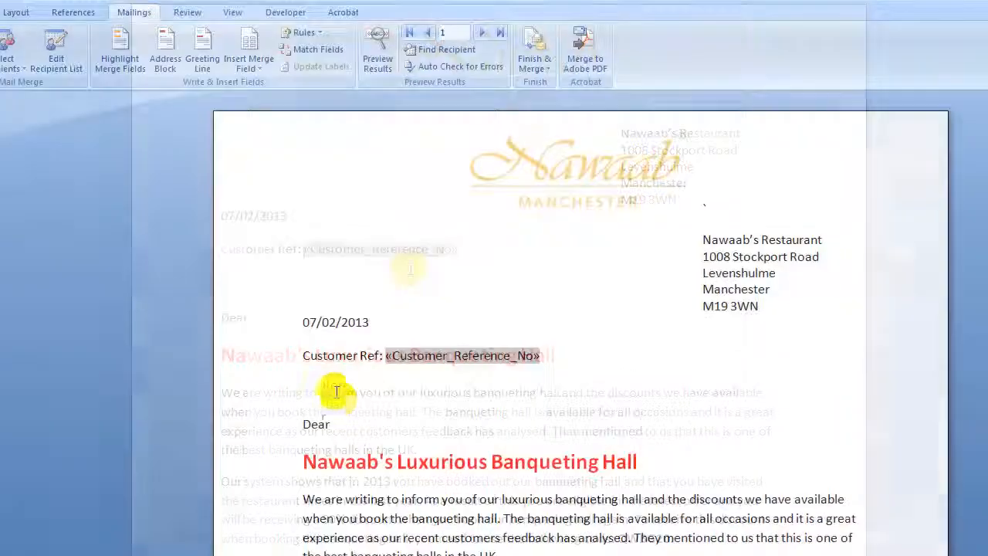
# Step: Insert the Title, First_Name and Last_Name merge fields, separated by spaces, on the line below the customer reference
pyautogui.click(225, 282)
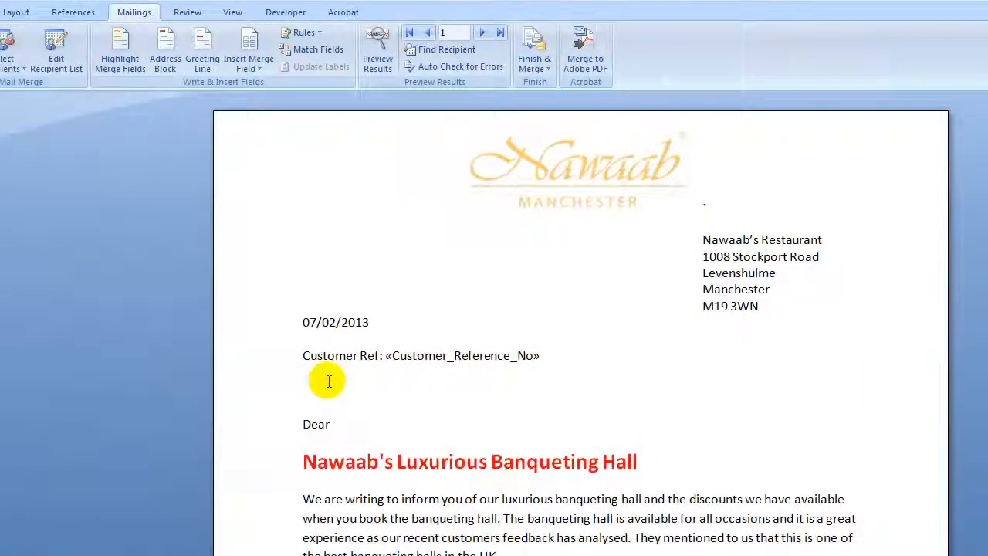
pyautogui.click(239, 66)
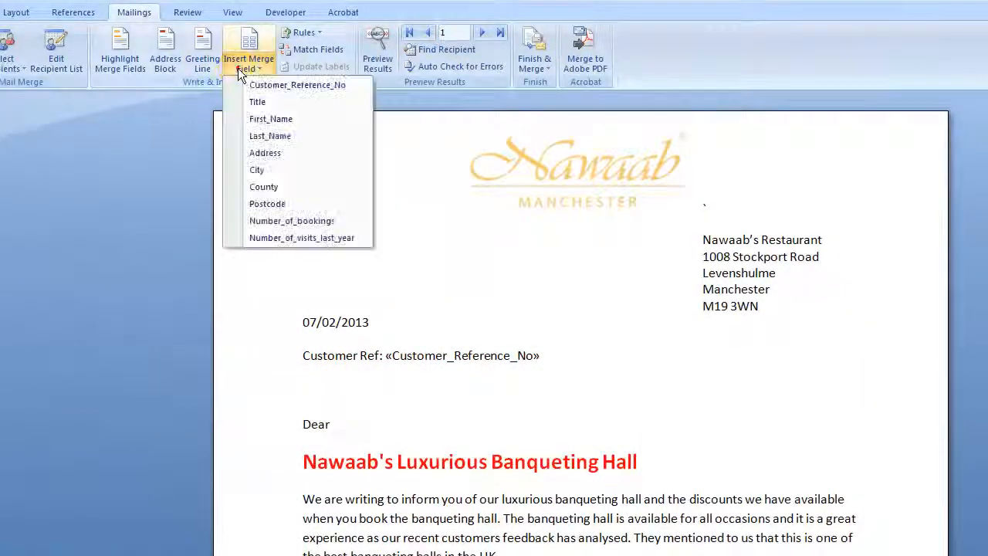
pyautogui.click(257, 102)
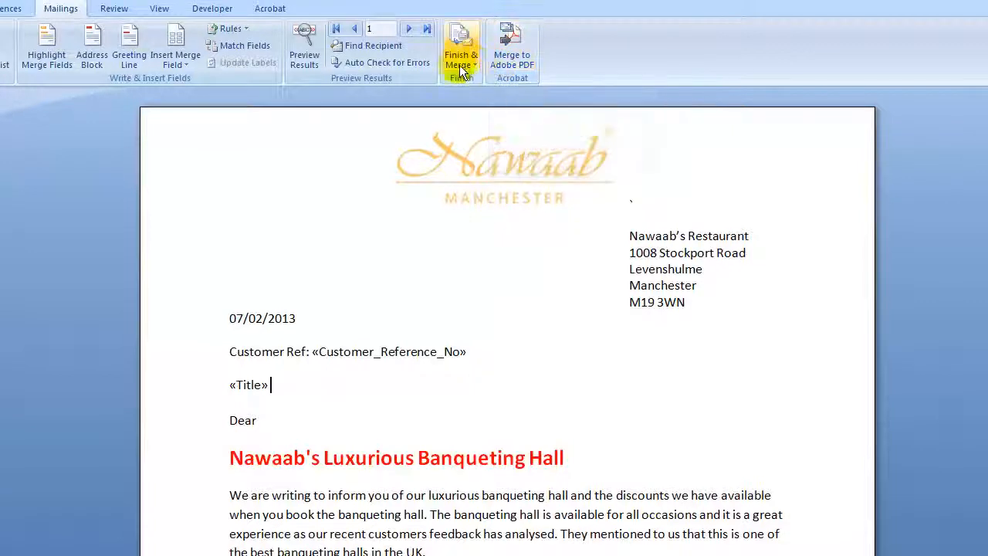
pyautogui.click(176, 61)
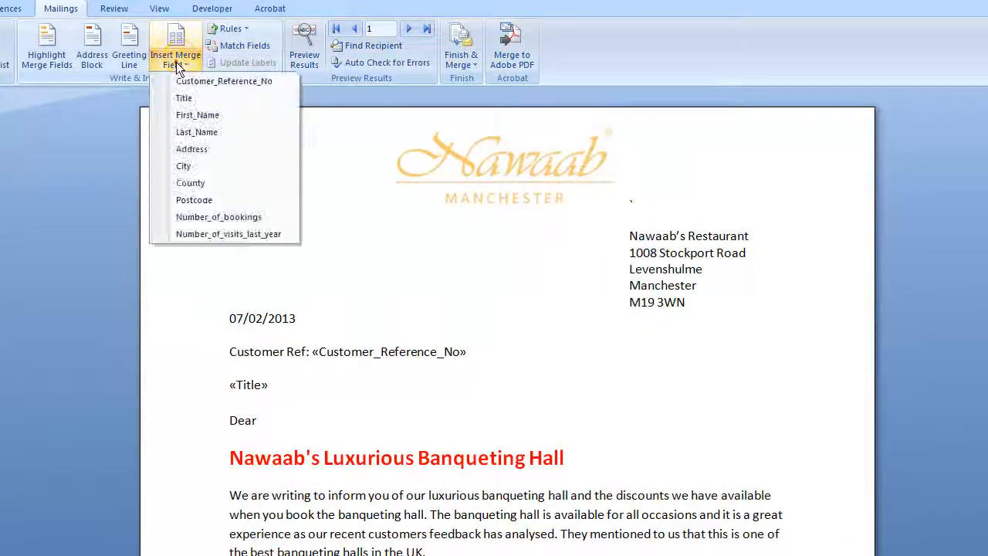
pyautogui.click(194, 113)
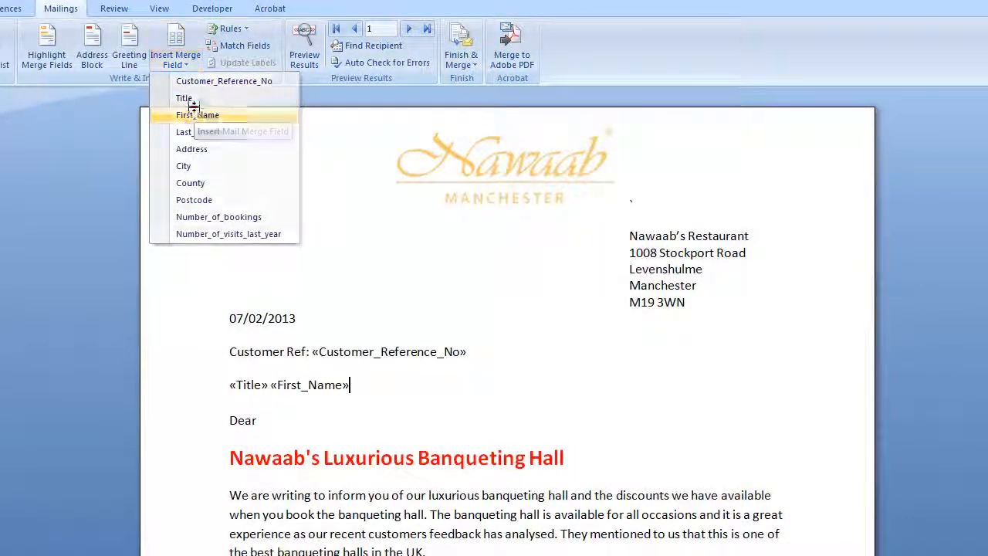
pyautogui.click(189, 67)
pyautogui.click(195, 132)
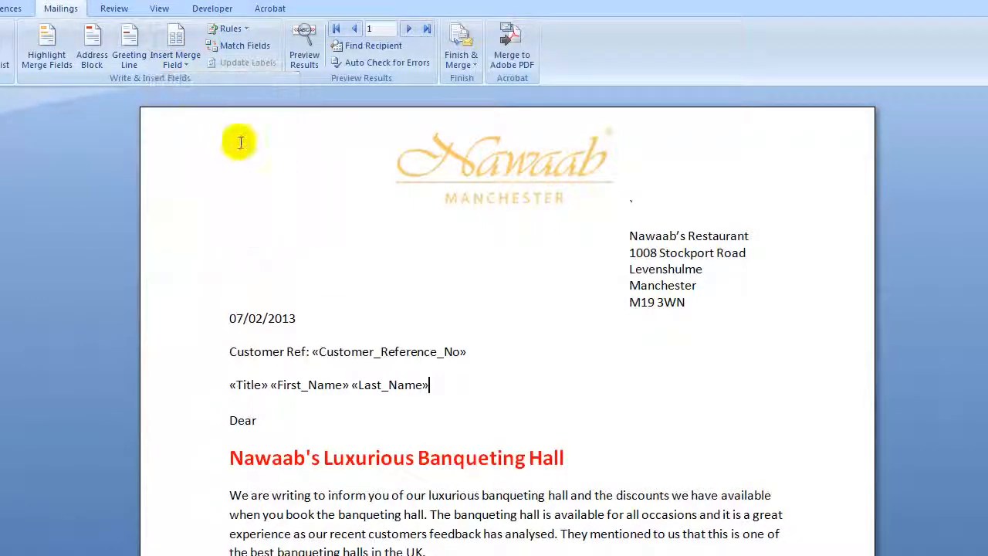
# Step: Insert the Address, City, County and Postcode merge fields on separate lines below the recipient's name line
pyautogui.press('Return')
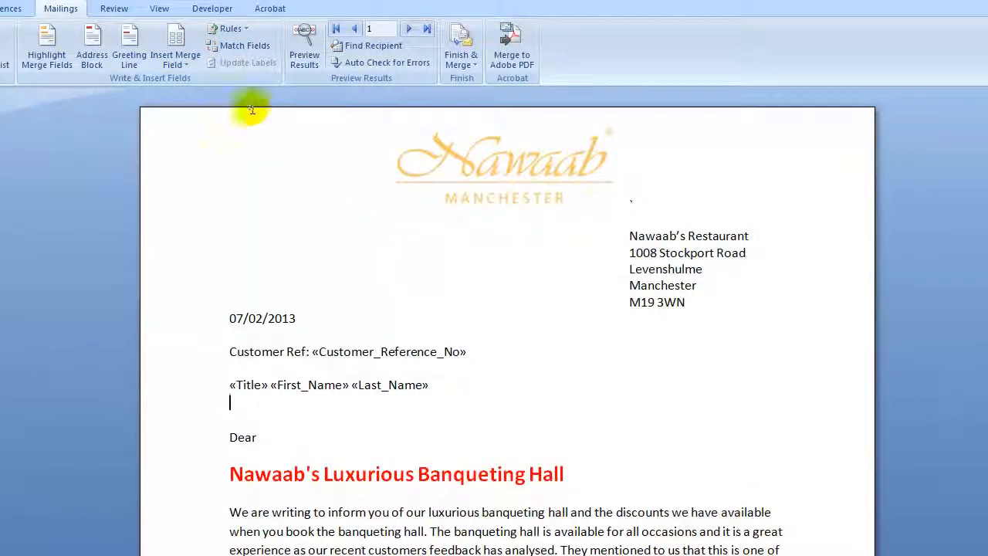
pyautogui.click(175, 69)
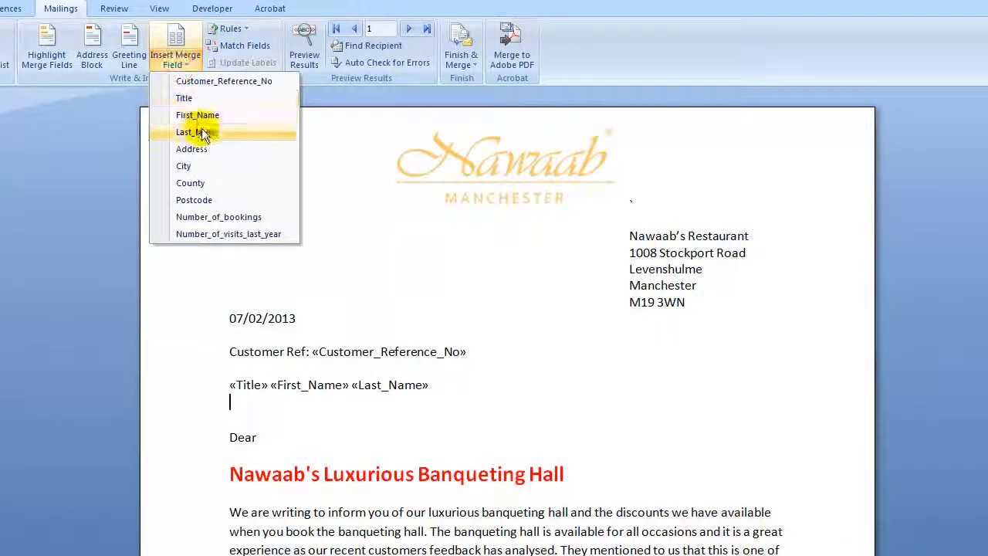
pyautogui.click(197, 146)
pyautogui.click(189, 67)
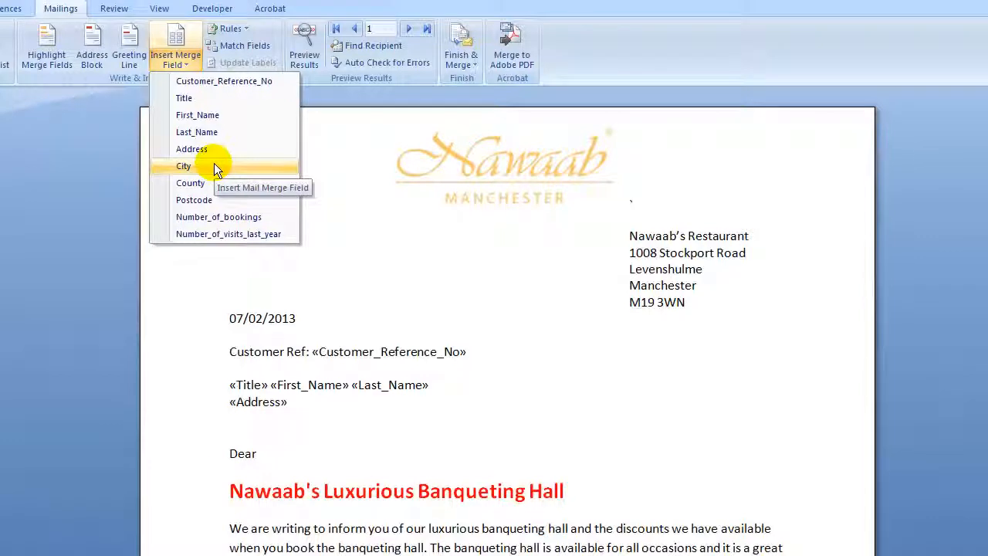
pyautogui.click(214, 165)
pyautogui.press('Return')
pyautogui.click(185, 62)
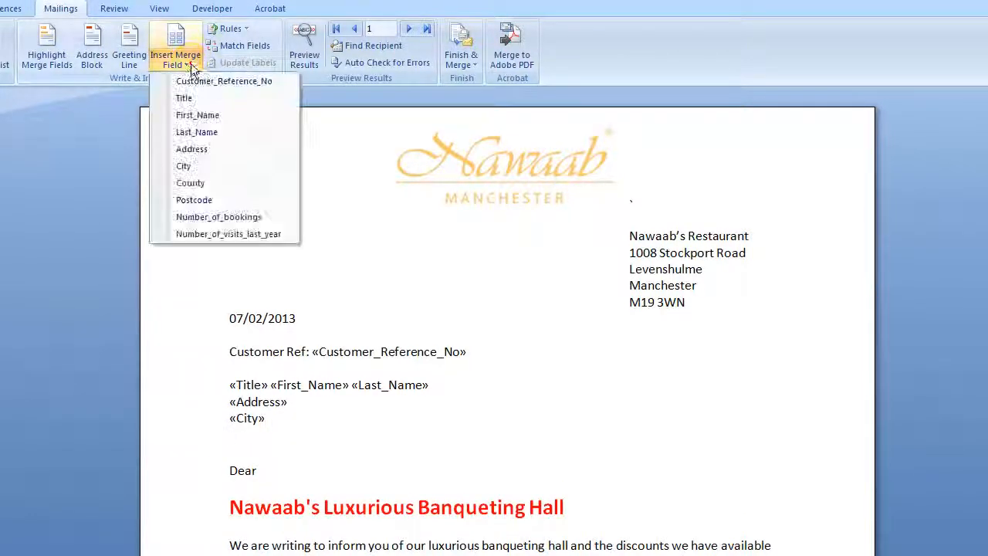
pyautogui.click(214, 181)
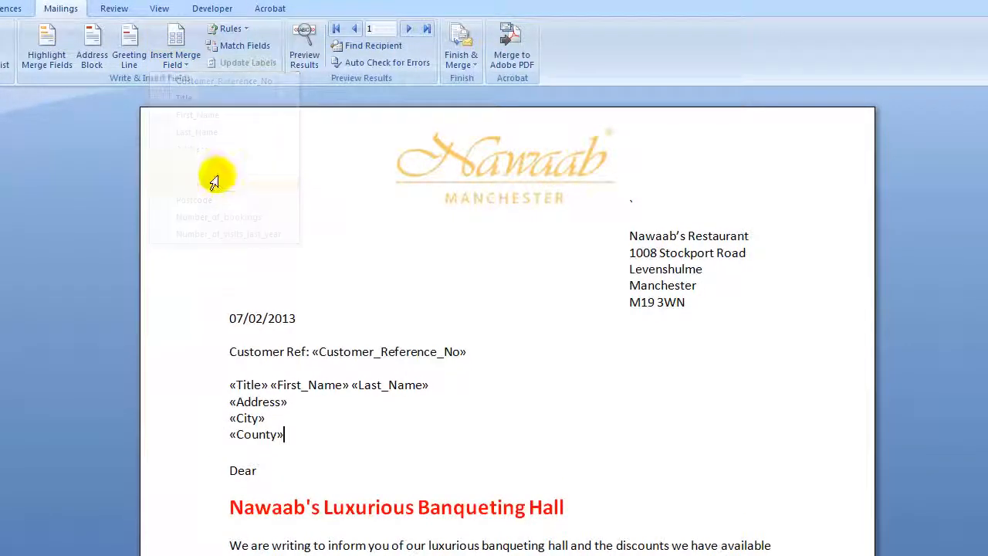
pyautogui.press('Return')
pyautogui.click(176, 61)
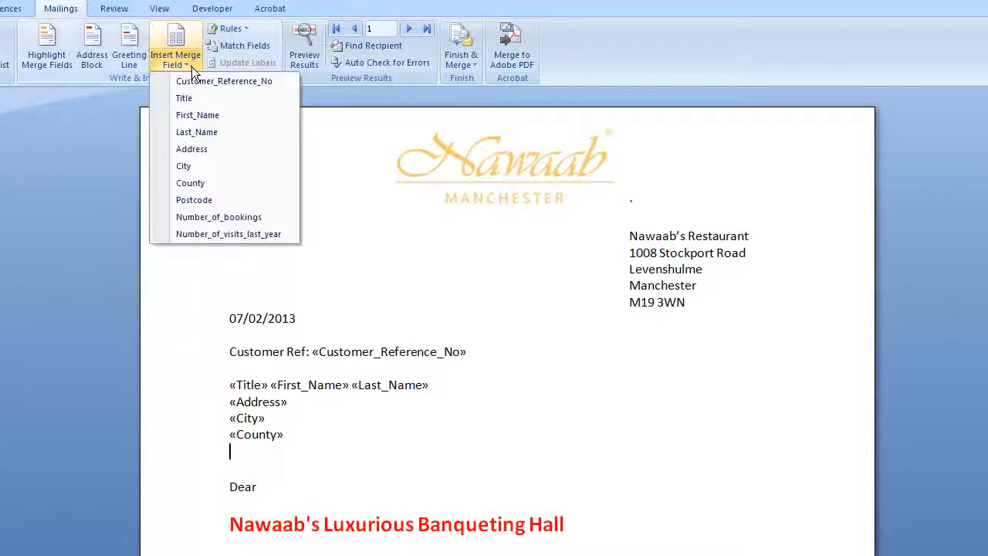
pyautogui.click(210, 199)
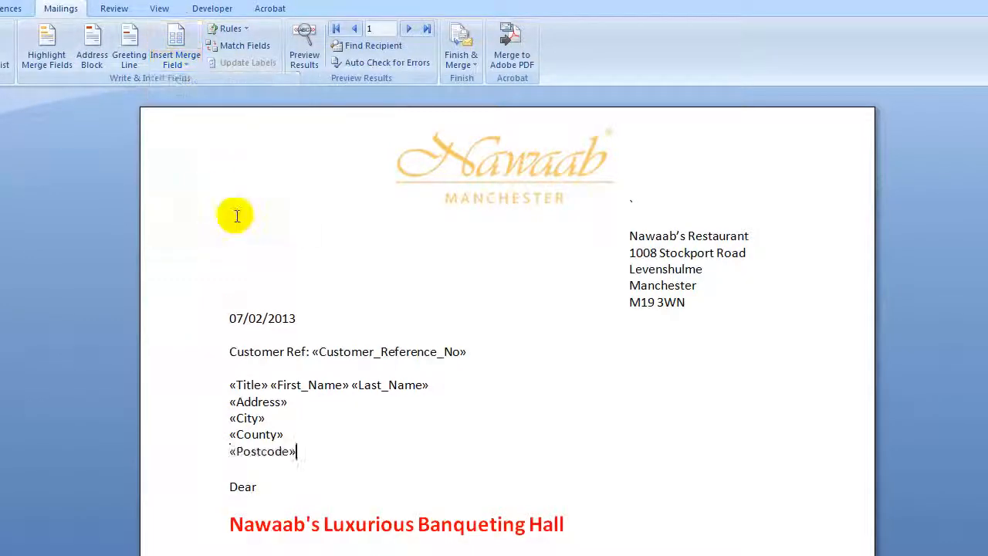
# Step: Insert the Title, First_Name and Last_Name merge fields, separated by spaces, after "Dear" in the greeting line
pyautogui.click(286, 484)
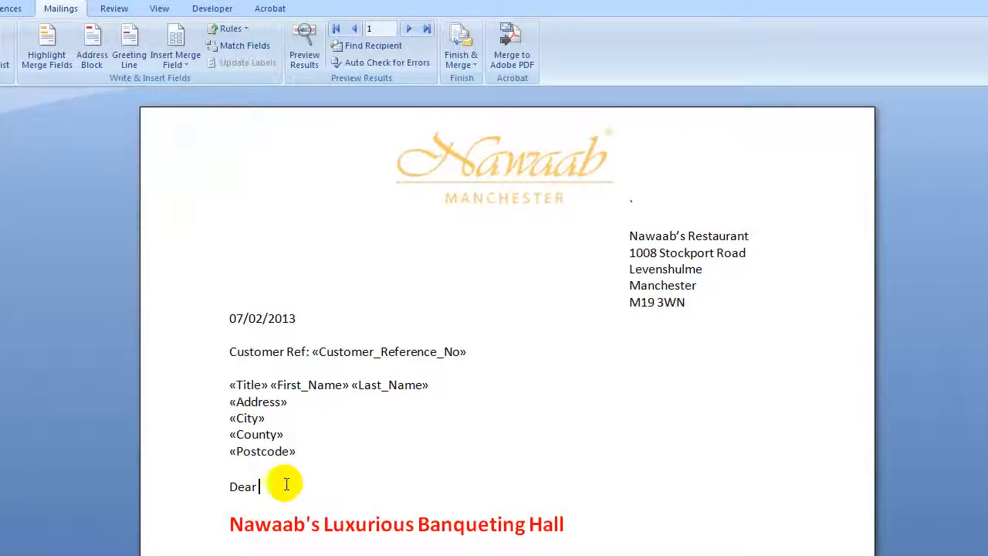
pyautogui.click(174, 63)
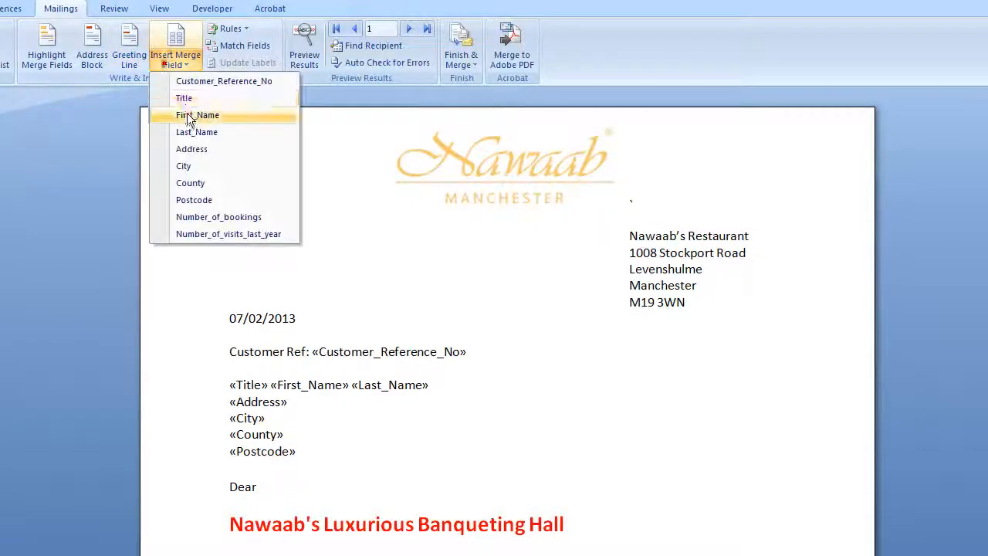
pyautogui.click(184, 97)
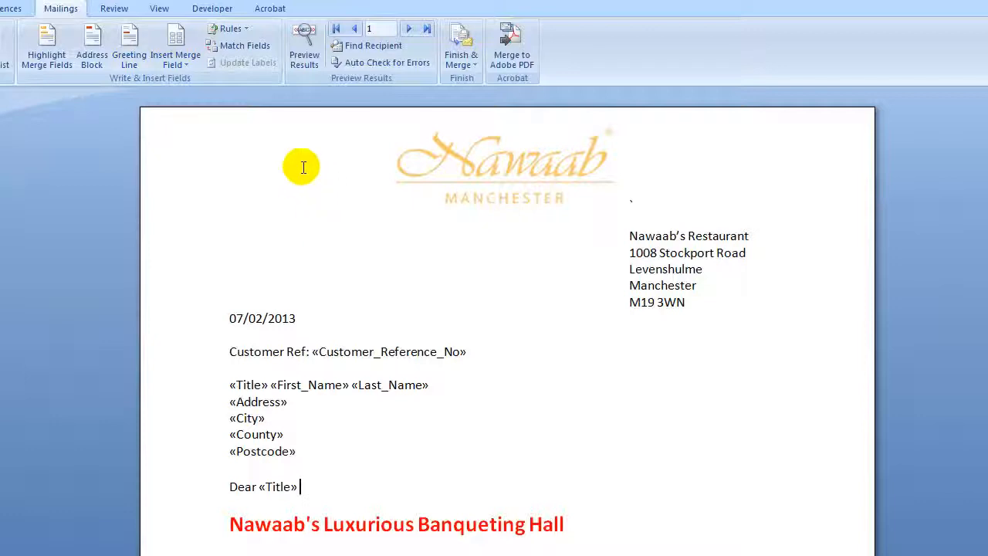
pyautogui.click(194, 64)
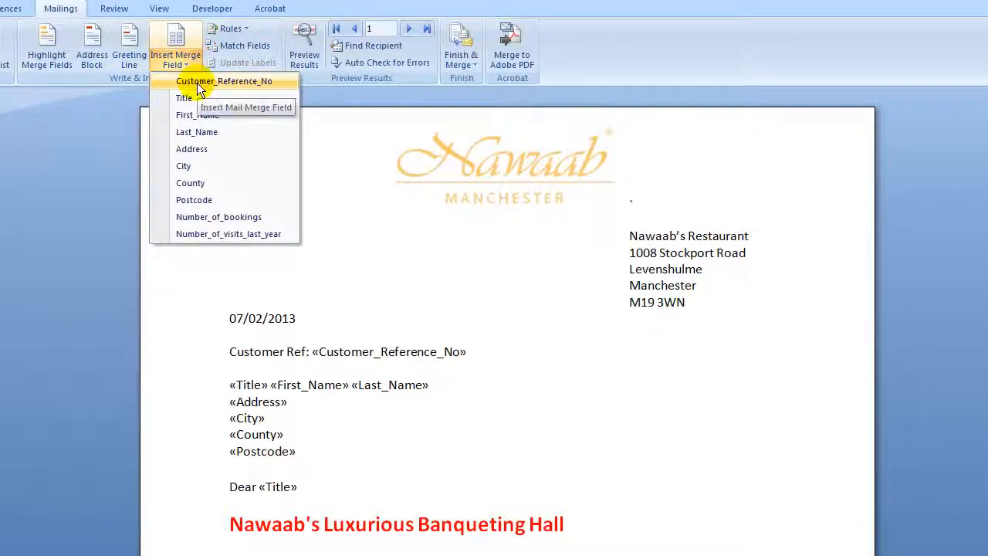
pyautogui.click(213, 115)
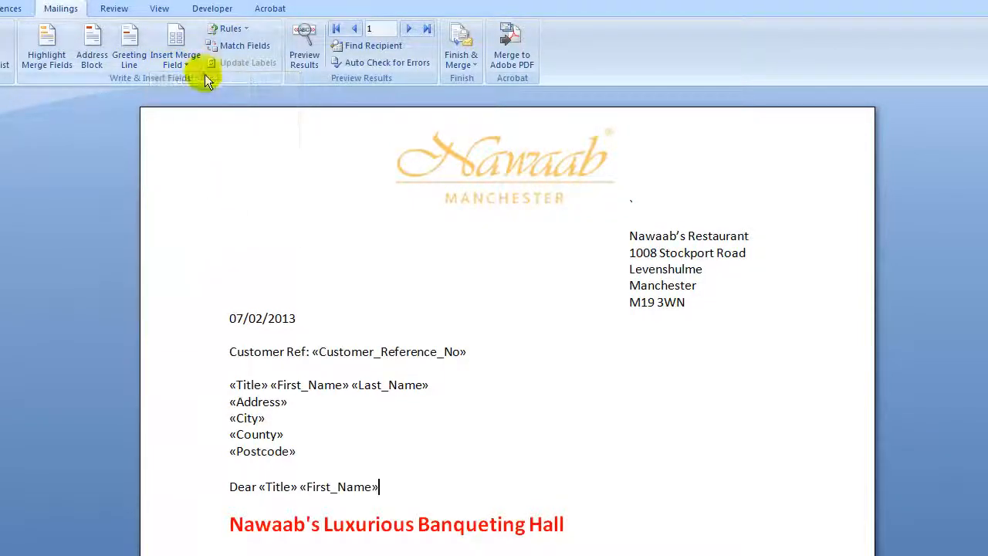
pyautogui.click(190, 65)
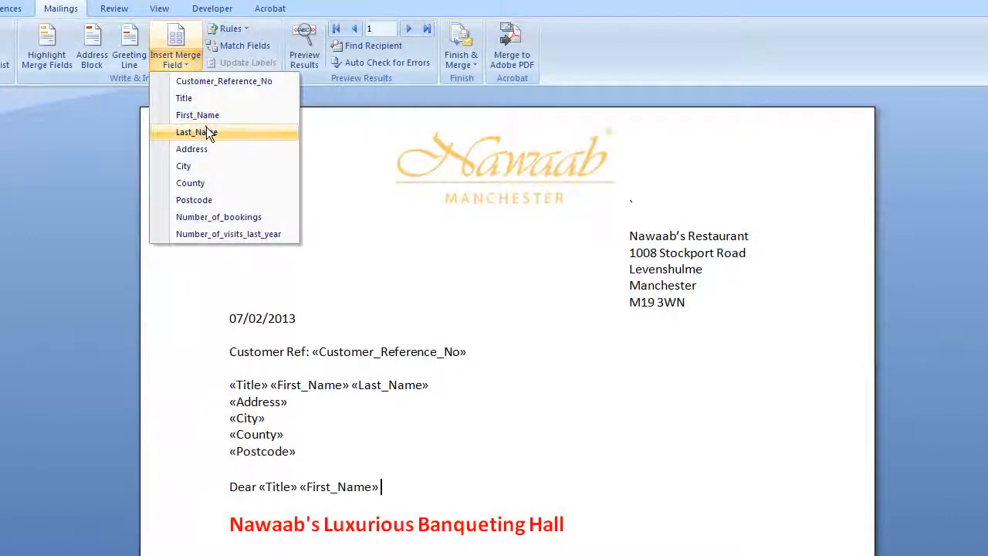
pyautogui.click(206, 127)
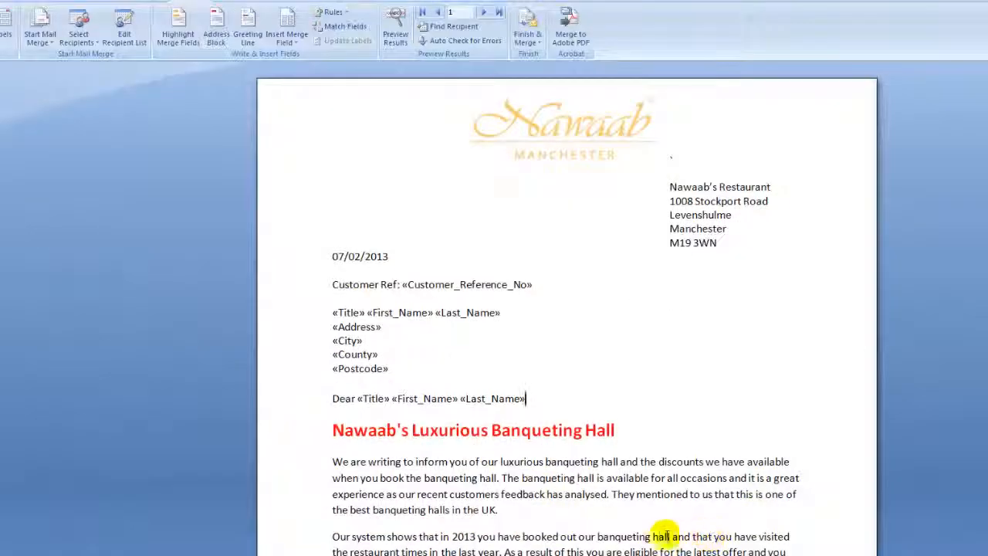
# Step: Insert the Number_of_bookings field after "our banqueting hall" and the Number_of_visits_last_year field before "times" in the letter's second paragraph
pyautogui.click(671, 536)
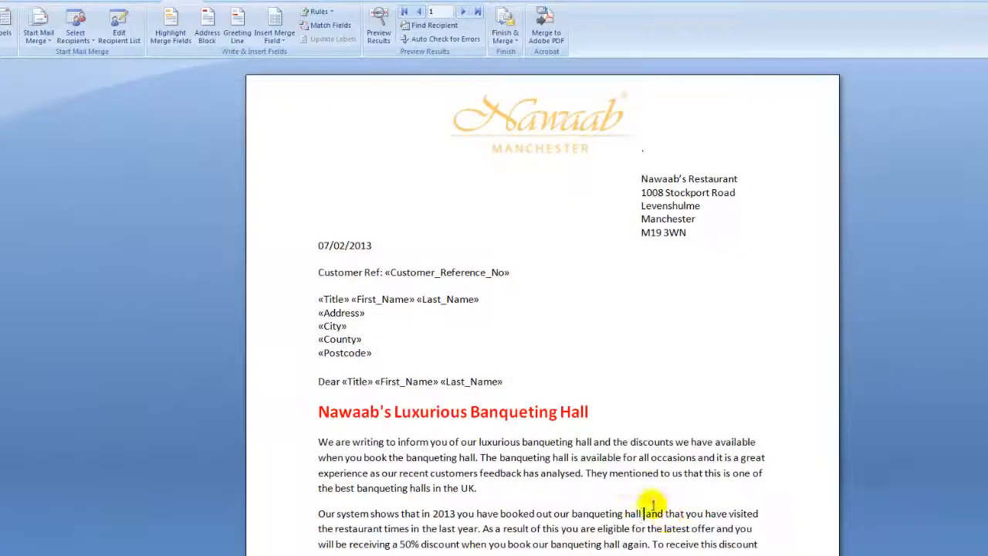
pyautogui.click(276, 48)
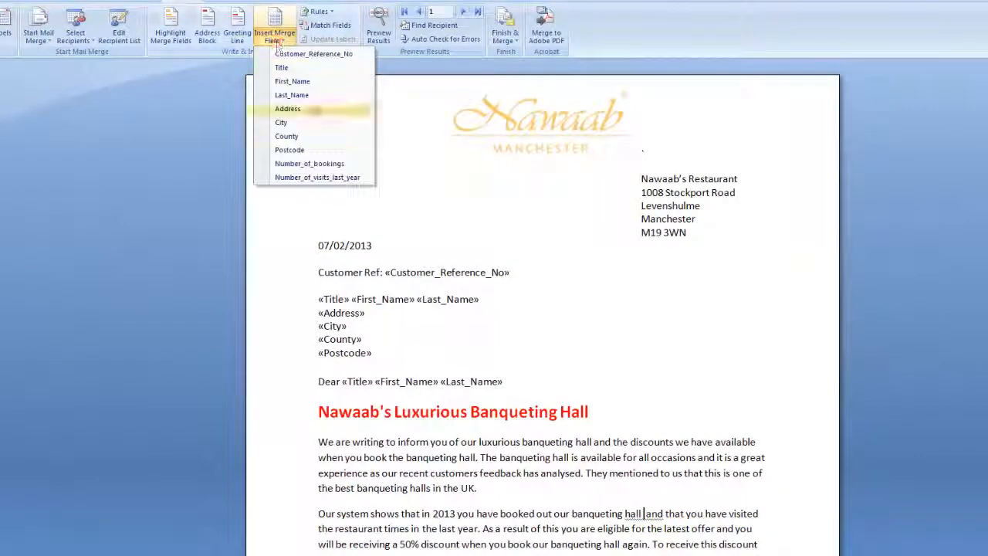
pyautogui.click(328, 161)
pyautogui.click(498, 528)
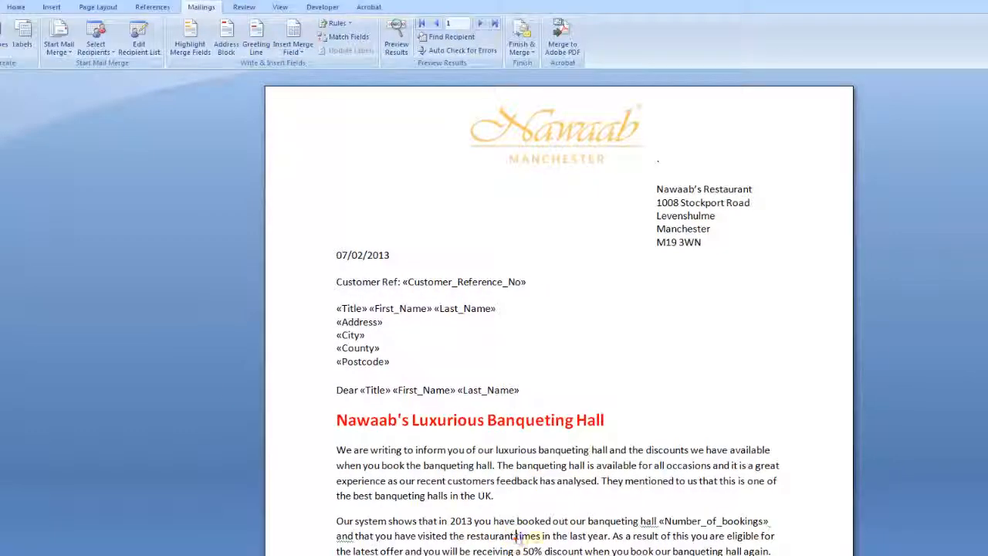
pyautogui.click(301, 49)
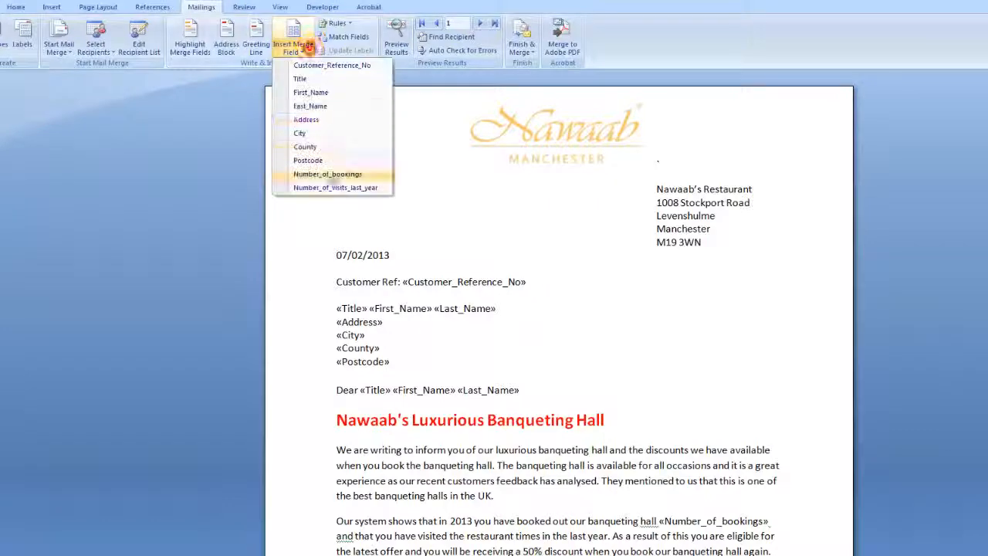
pyautogui.click(338, 188)
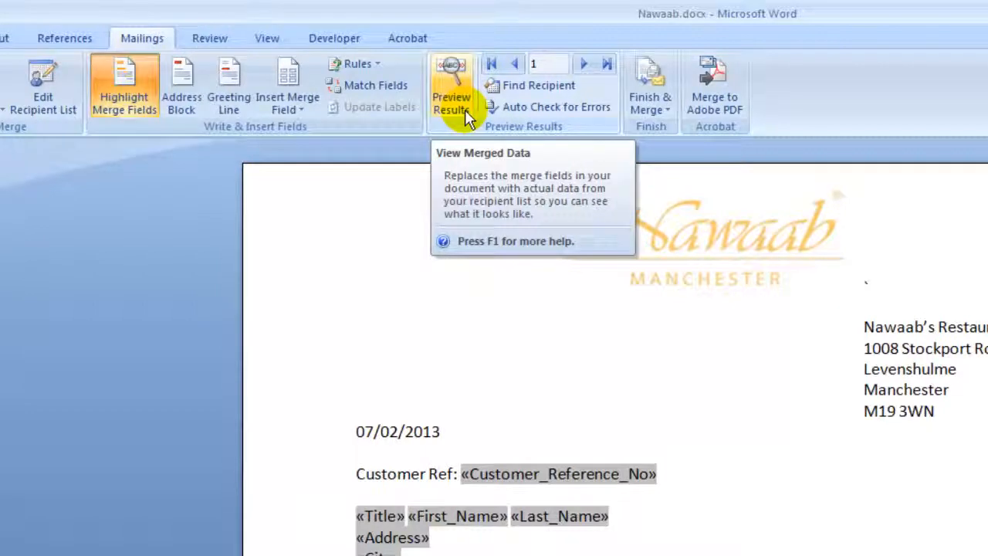
# Step: Preview the letter with the recipients' merged data and browse through the following records
pyautogui.click(455, 100)
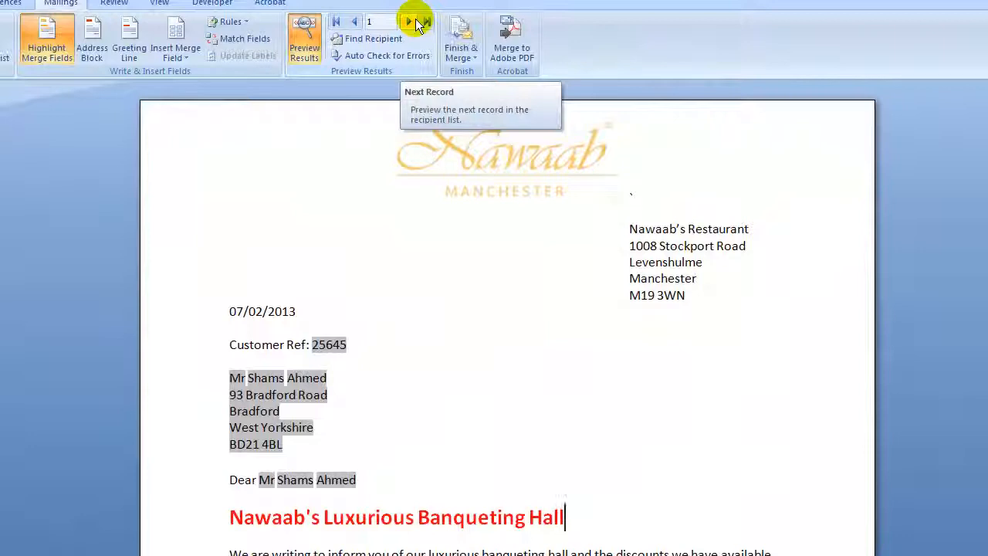
pyautogui.click(415, 23)
pyautogui.click(415, 24)
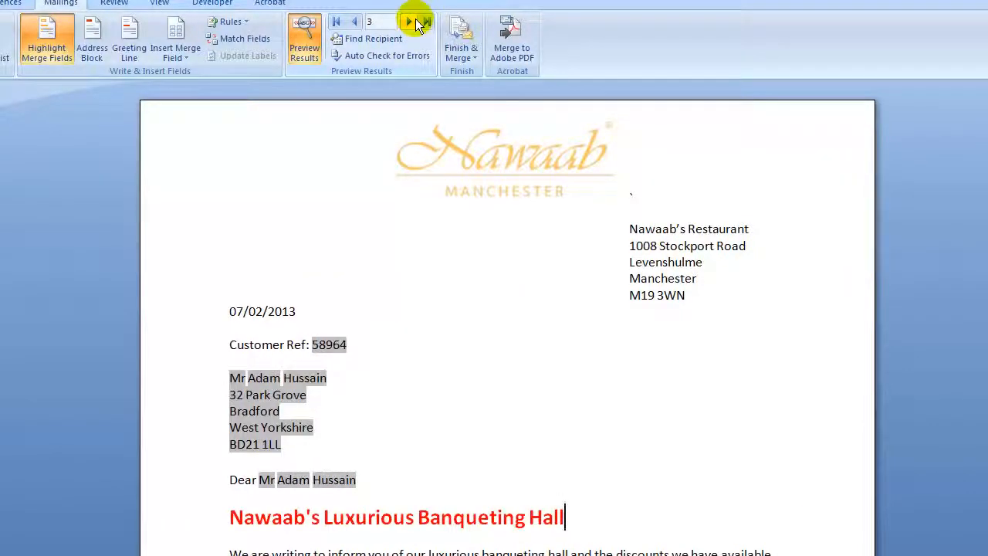
pyautogui.click(415, 23)
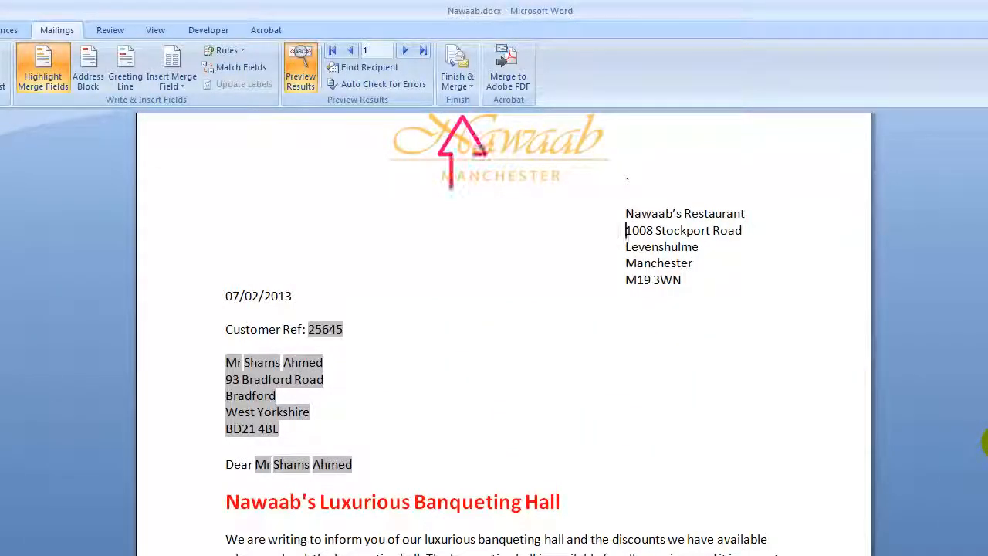
# Step: Finish the merge by creating individual editable letters for all records in a new document
pyautogui.click(472, 87)
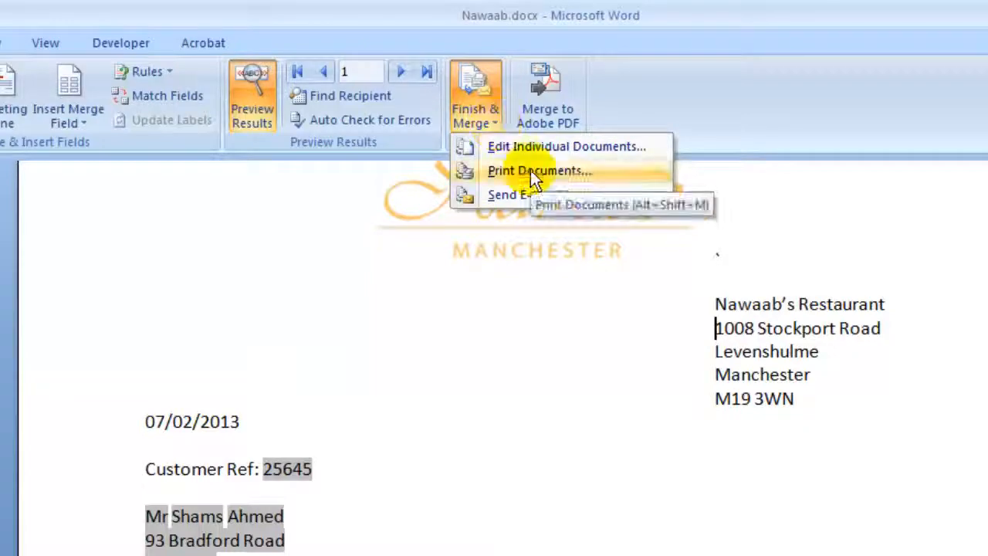
pyautogui.click(582, 147)
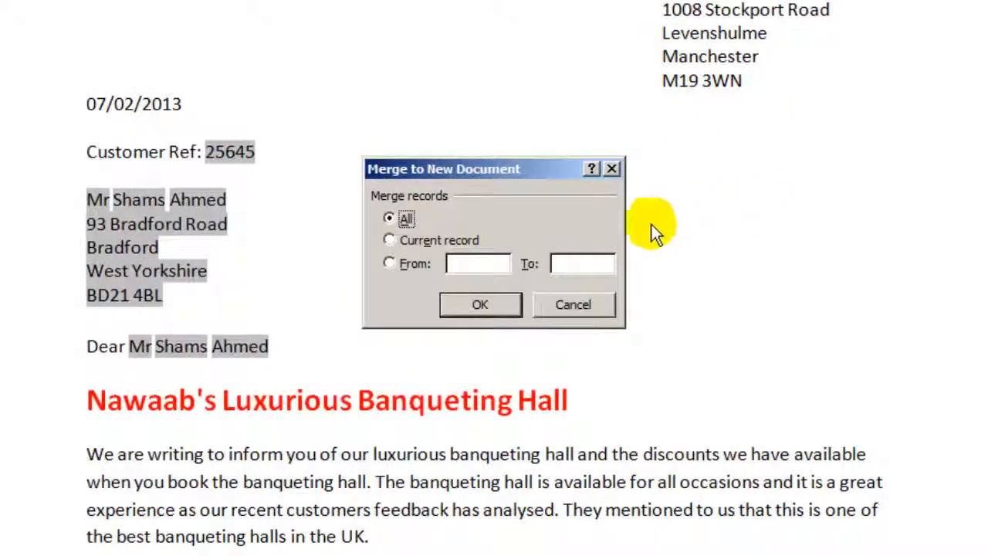
pyautogui.click(491, 304)
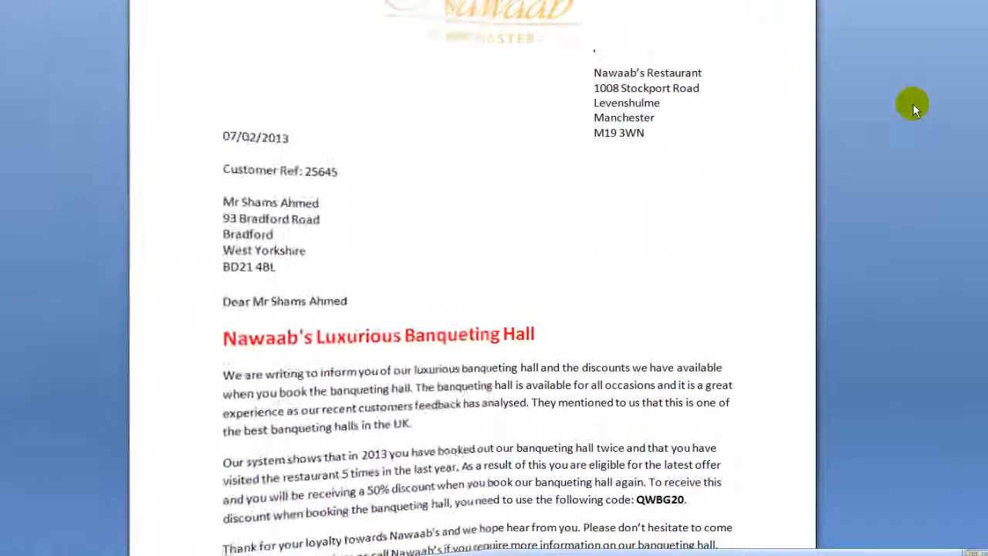
# Step: Examine the merged letters through to the last page, checking each recipient's address, greeting and booking details
pyautogui.scroll(-5, 914, 105)
pyautogui.scroll(-10, 918, 103)
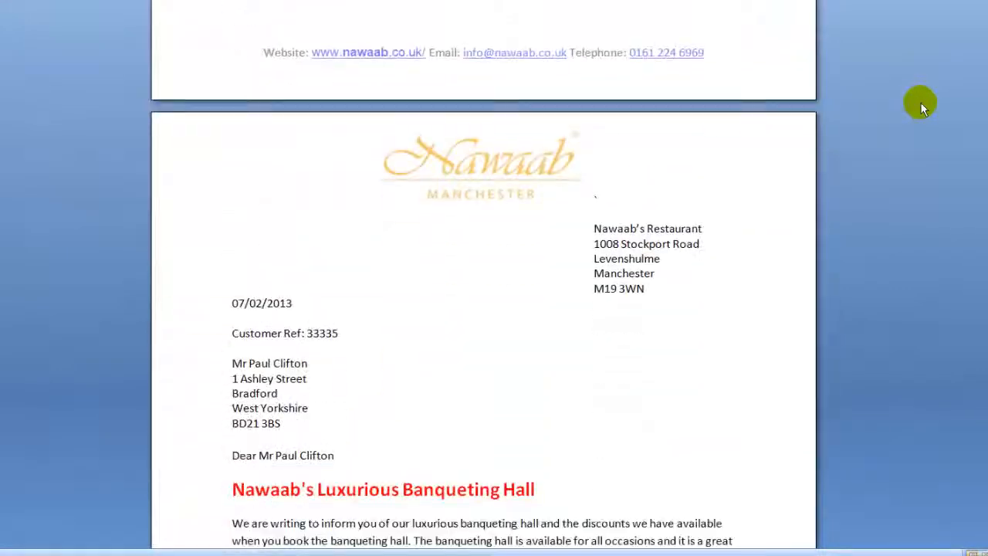
pyautogui.scroll(-8, 920, 102)
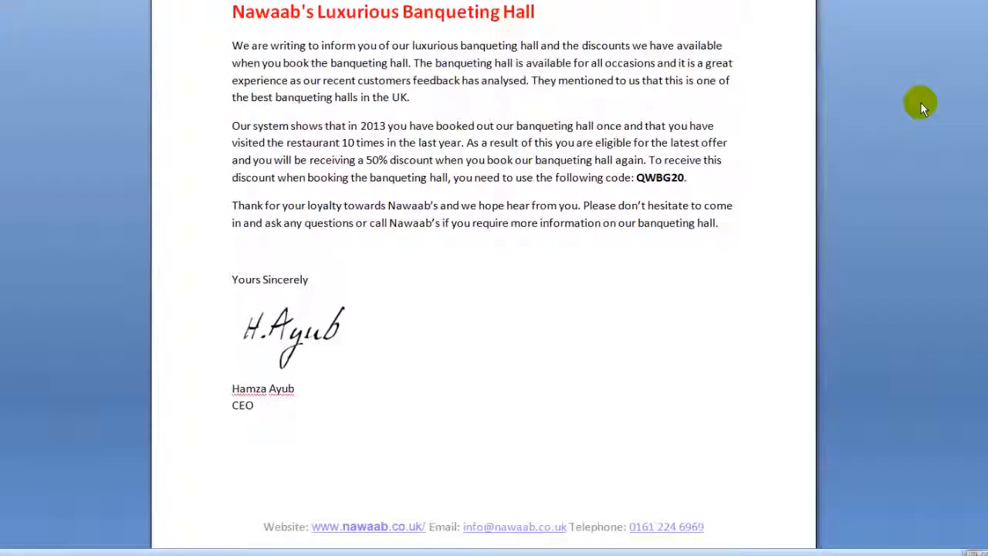
pyautogui.scroll(-8, 920, 101)
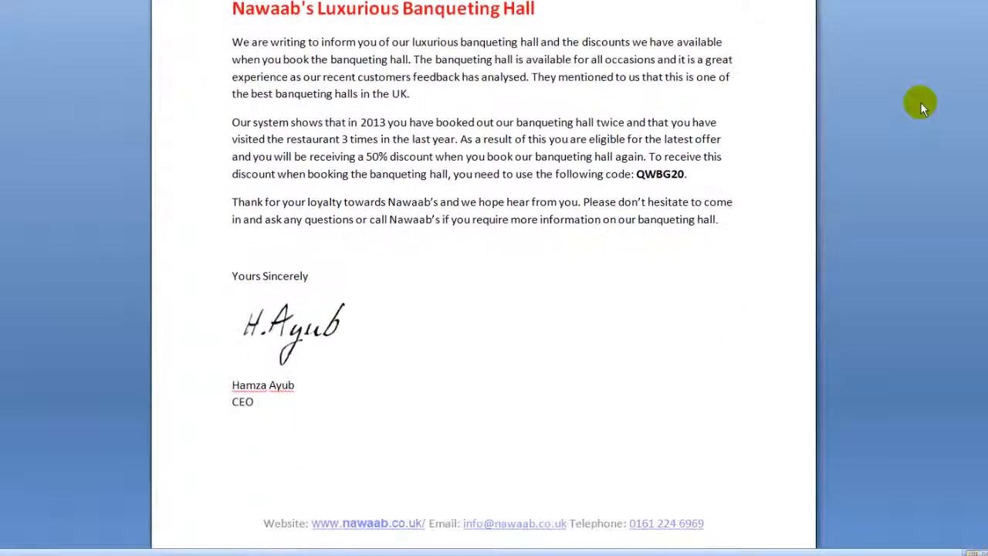
pyautogui.scroll(-5, 919, 102)
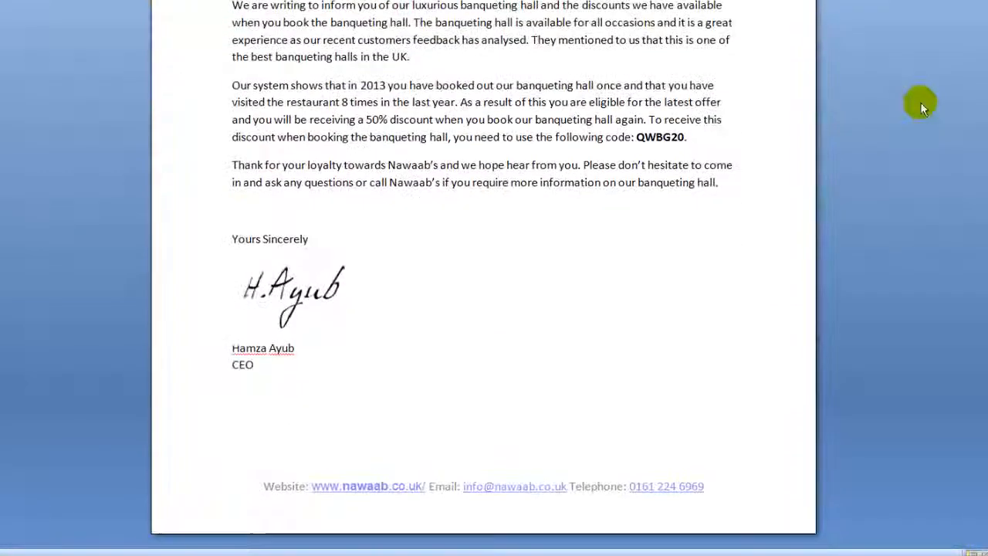
pyautogui.scroll(1, 919, 102)
pyautogui.scroll(1, 919, 102)
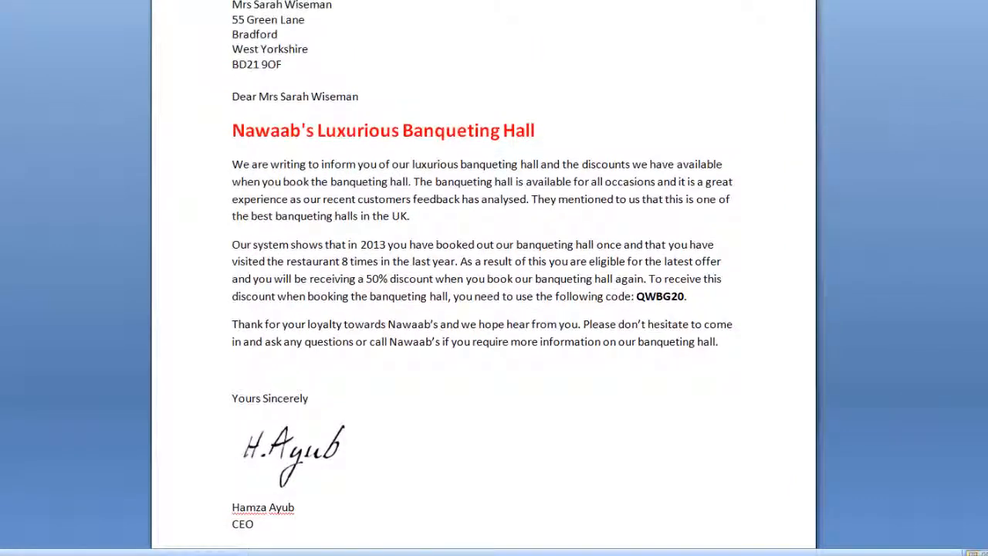
pyautogui.scroll(-15, 484, 278)
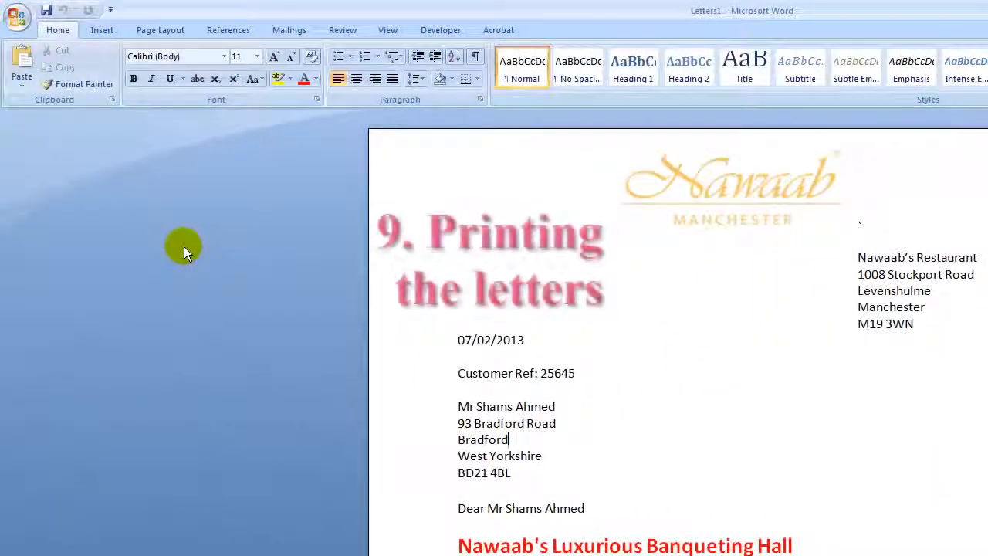
# Step: Open the print settings for the merged letters and accept the EPSON SX218 Series printer's page layout properties
pyautogui.click(17, 15)
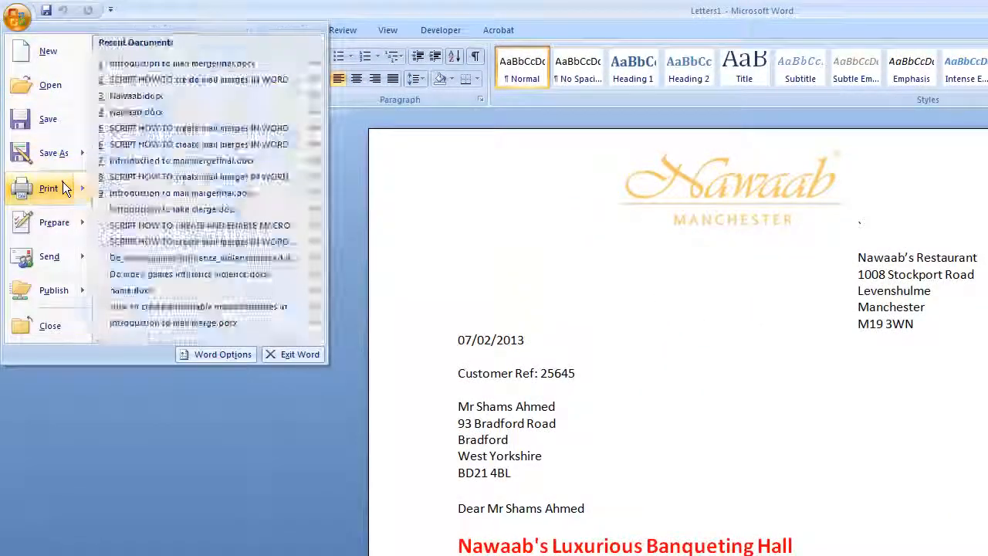
pyautogui.click(64, 185)
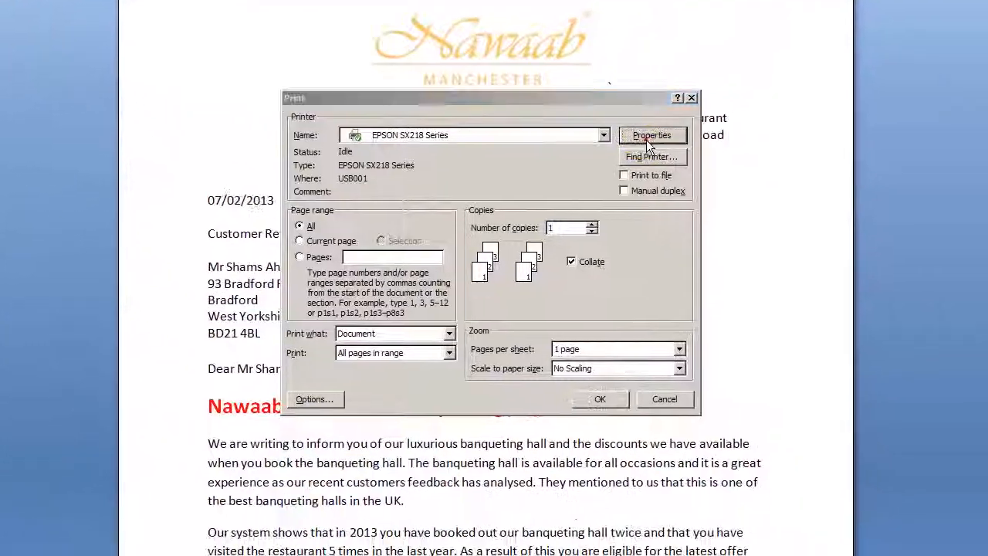
pyautogui.click(749, 193)
pyautogui.click(601, 189)
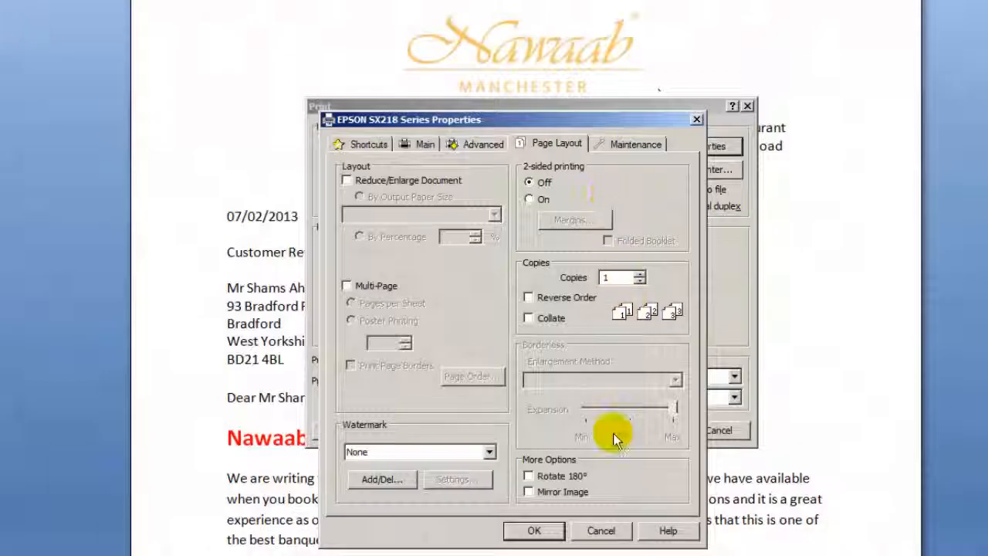
pyautogui.click(534, 530)
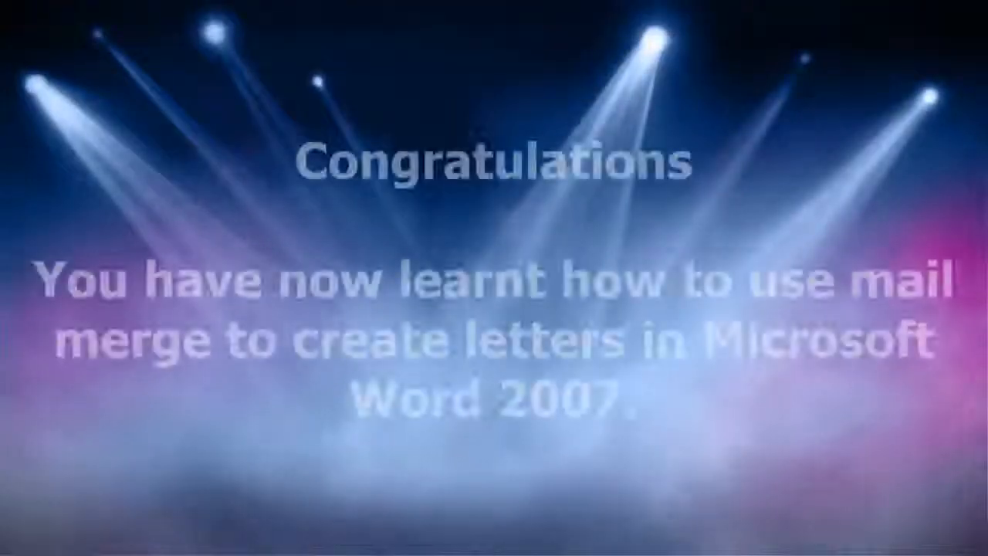